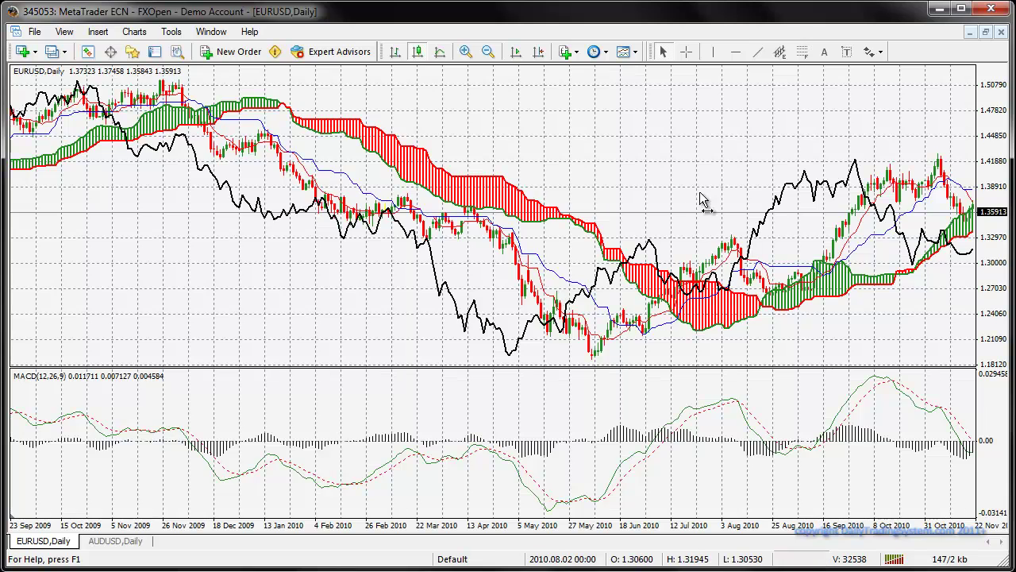
Examine the MACD zero-line crossings from July 2010 onward against the Ichimoku cloud on the EURUSD daily chart
left_click_drag(640, 263, 523, 240)
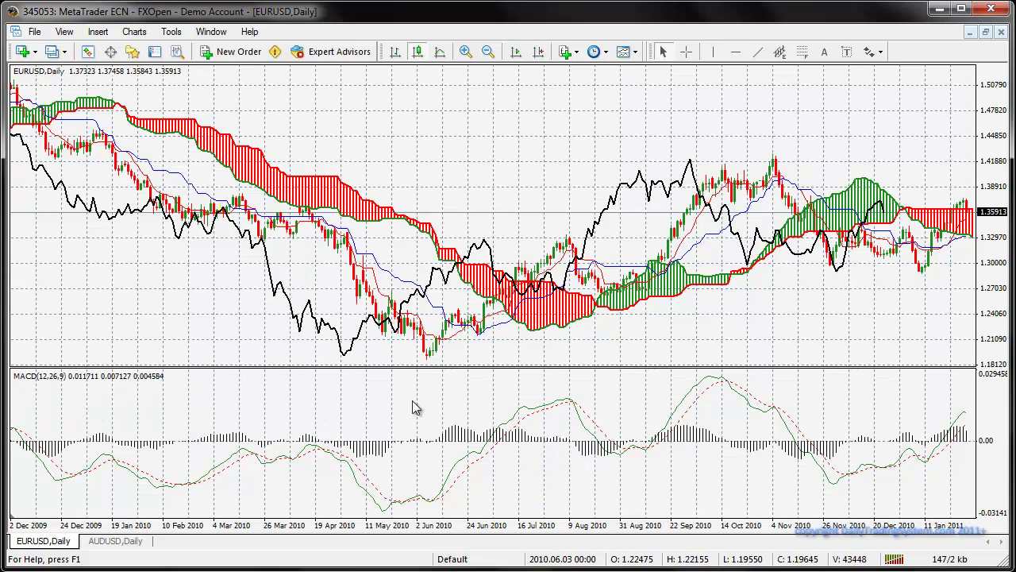
mouse_move(502, 443)
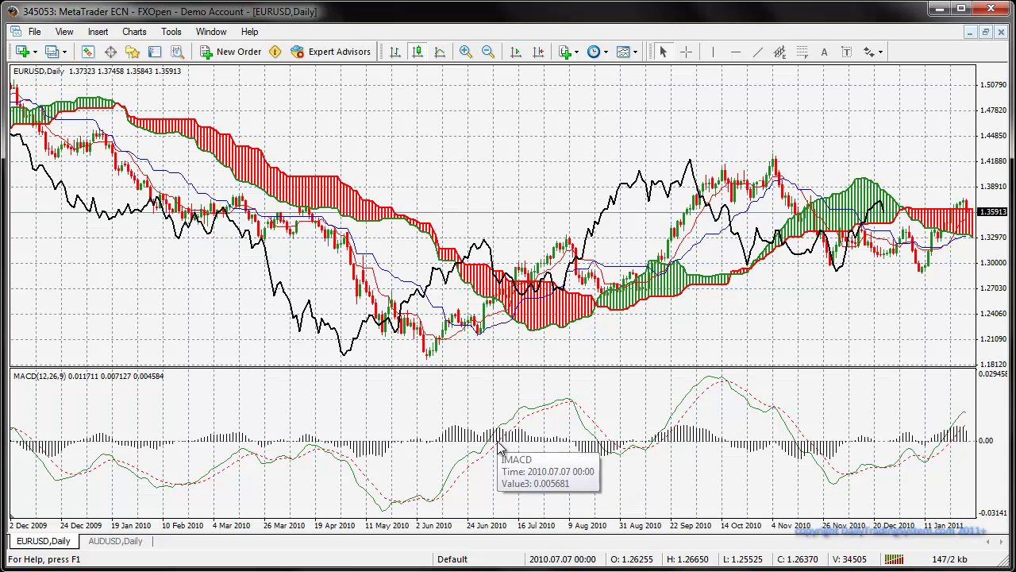
mouse_move(664, 444)
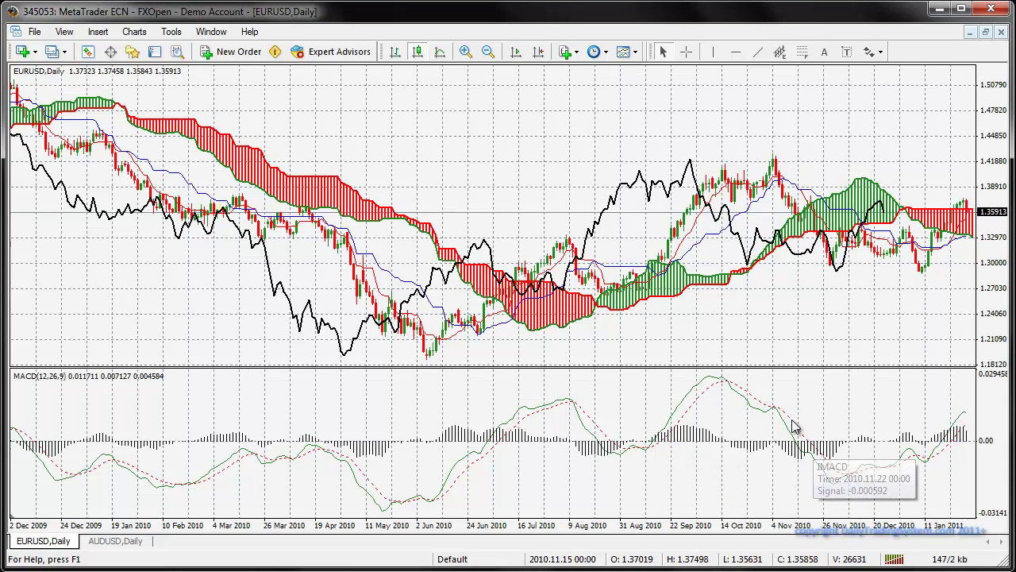
mouse_move(816, 439)
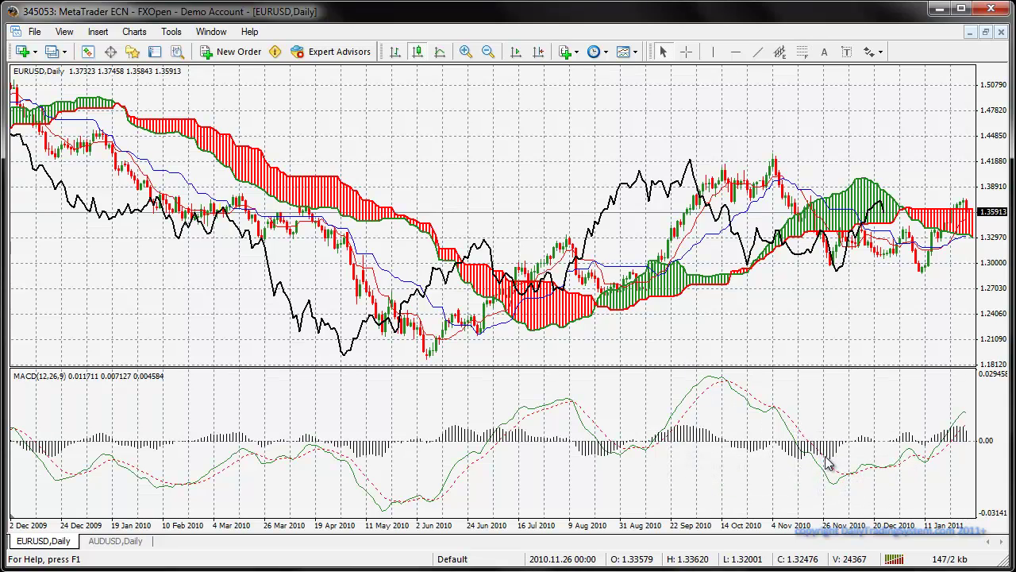
mouse_move(826, 463)
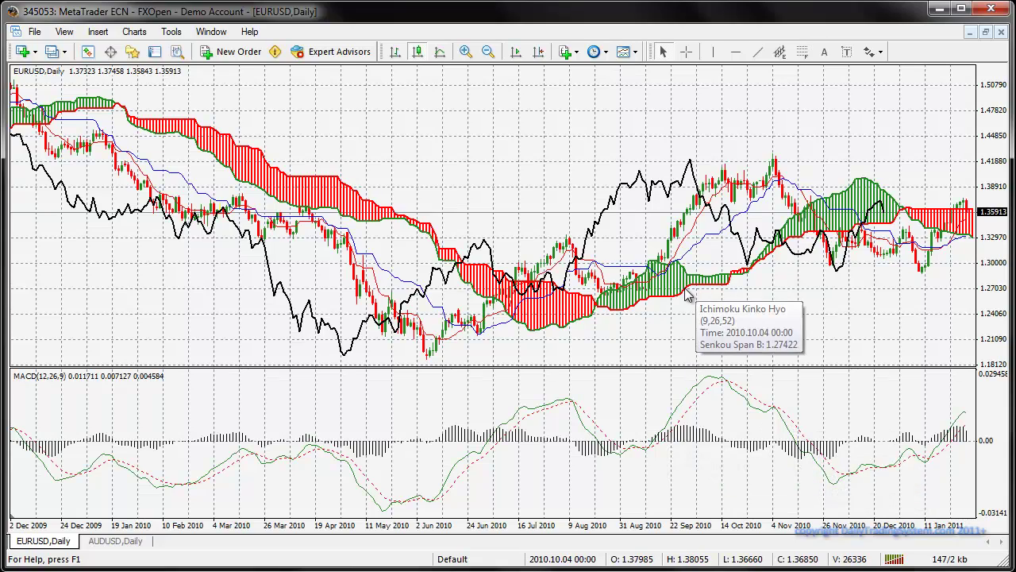
mouse_move(442, 328)
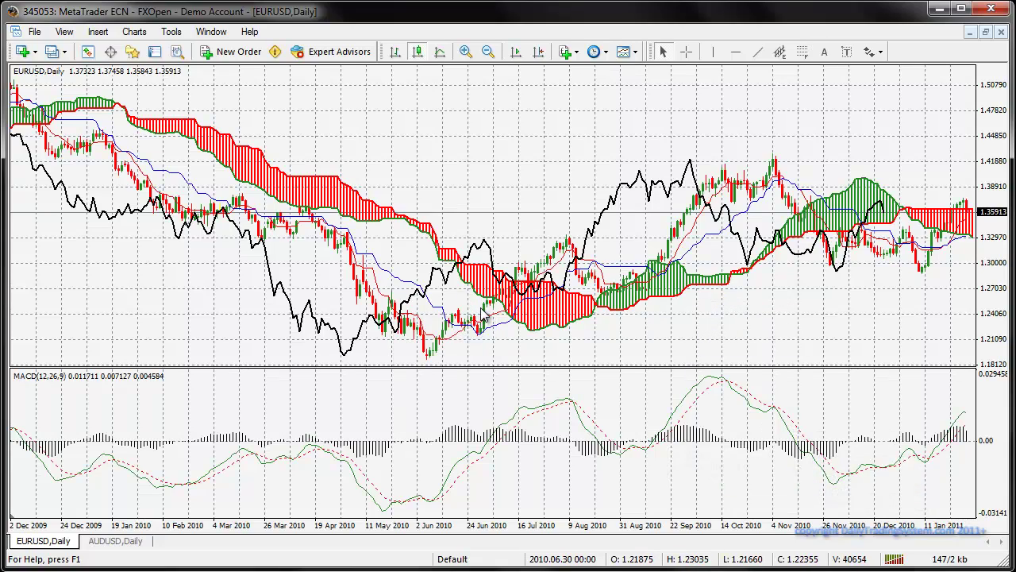
Mark the MACD zero-line crossings of July, September and November 2010 and January 2011 with short blue pen strokes
left_click_drag(540, 435, 552, 431)
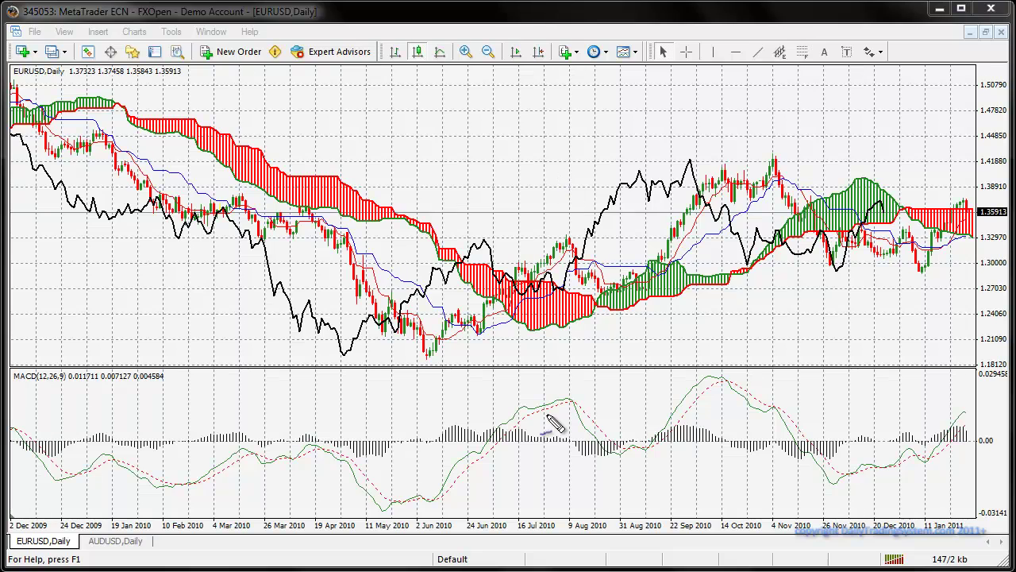
mouse_move(502, 468)
left_mouse_down()
mouse_move(512, 466)
mouse_move(504, 441)
left_mouse_up()
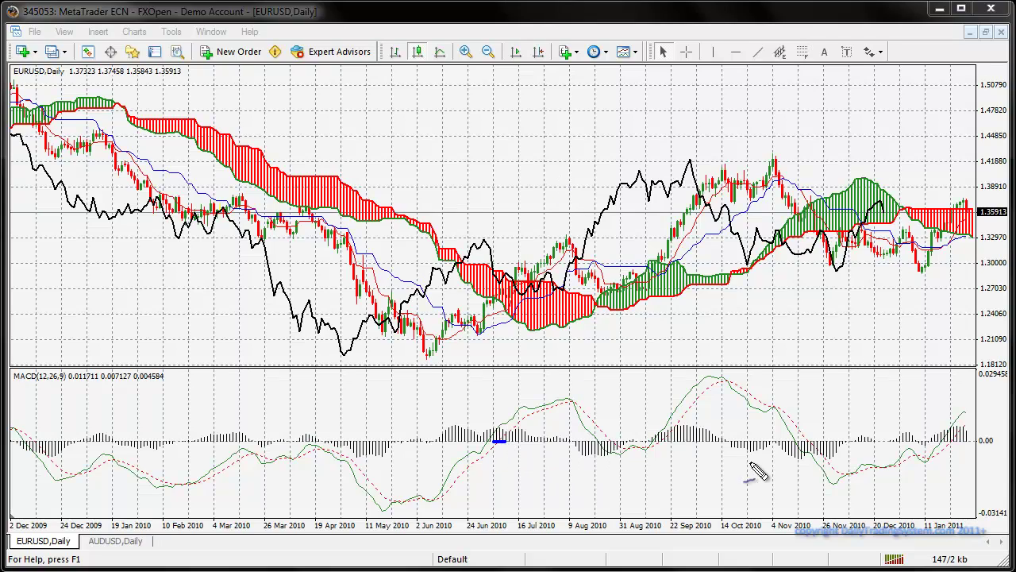
left_click_drag(658, 439, 671, 440)
left_click_drag(801, 442, 818, 440)
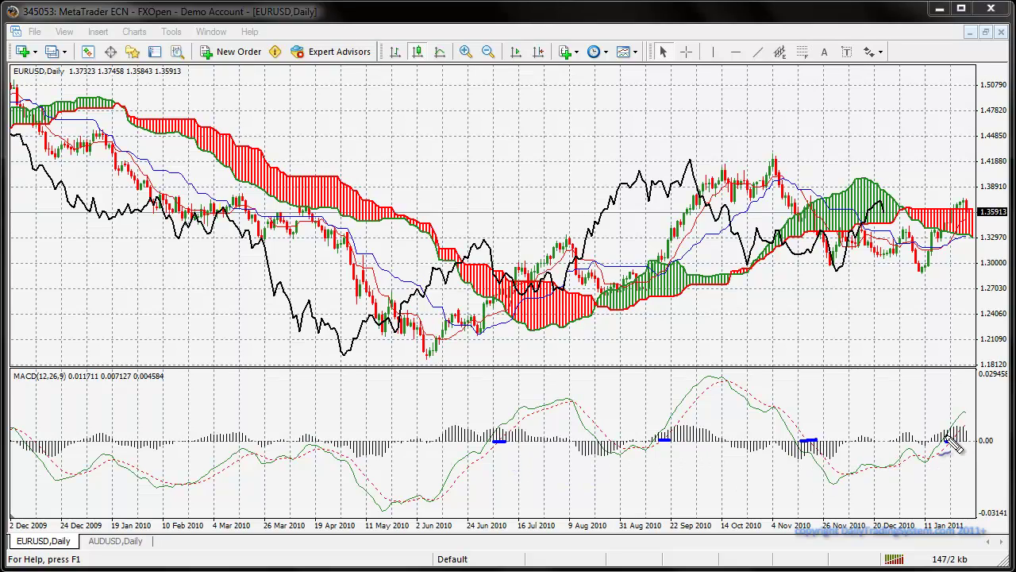
left_click_drag(945, 440, 957, 440)
Draw a blue arrow at the MACD zero line in early September 2010 and a bracketed line from mid-October to early December 2010
left_click_drag(645, 428, 645, 447)
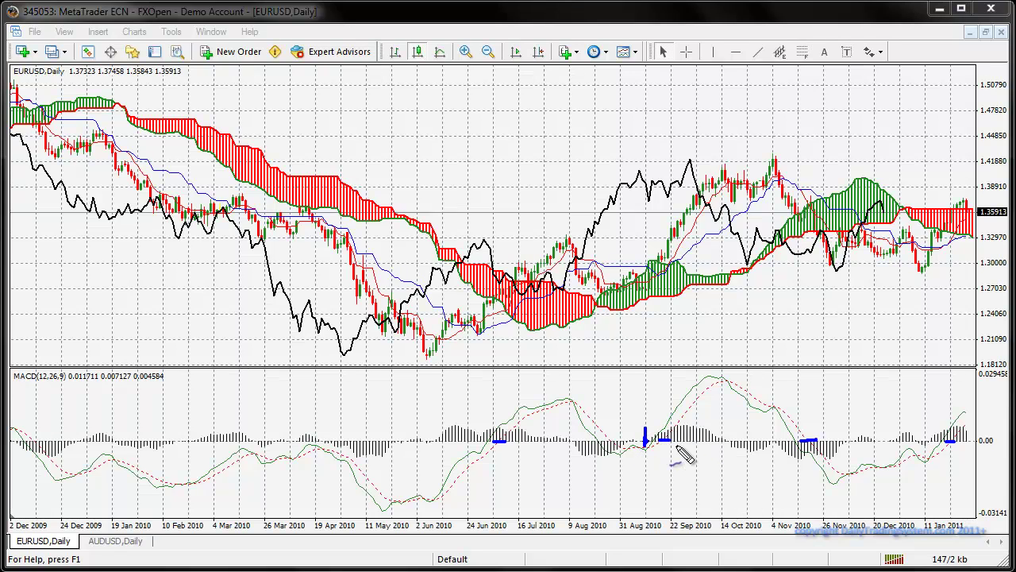
left_click_drag(729, 439, 830, 439)
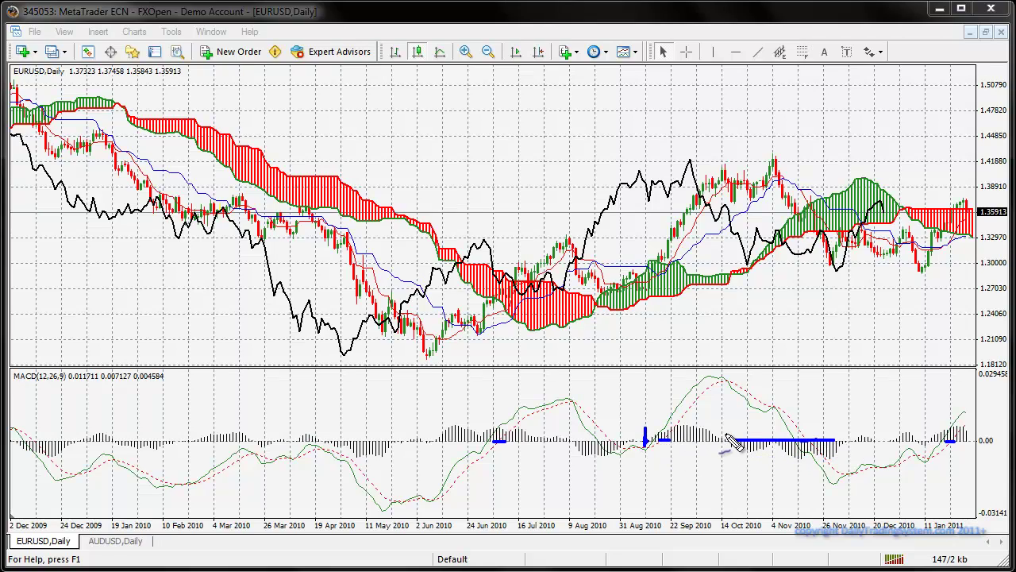
left_click_drag(726, 433, 727, 450)
left_click_drag(834, 439, 848, 439)
left_click_drag(848, 432, 848, 449)
Outline the red Ichimoku cloud between June and August 2010 in blue and draw a question mark inside it
mouse_move(484, 297)
left_mouse_down()
mouse_move(547, 328)
mouse_move(583, 324)
mouse_move(595, 305)
mouse_move(472, 265)
mouse_move(467, 284)
mouse_move(484, 296)
left_mouse_up()
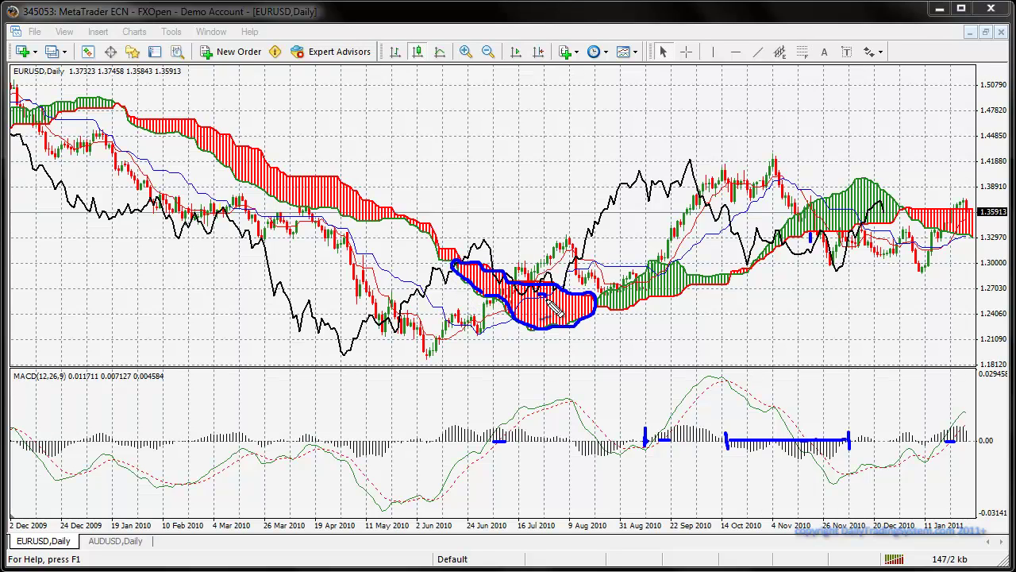
left_click_drag(546, 316, 543, 311)
left_click(543, 318)
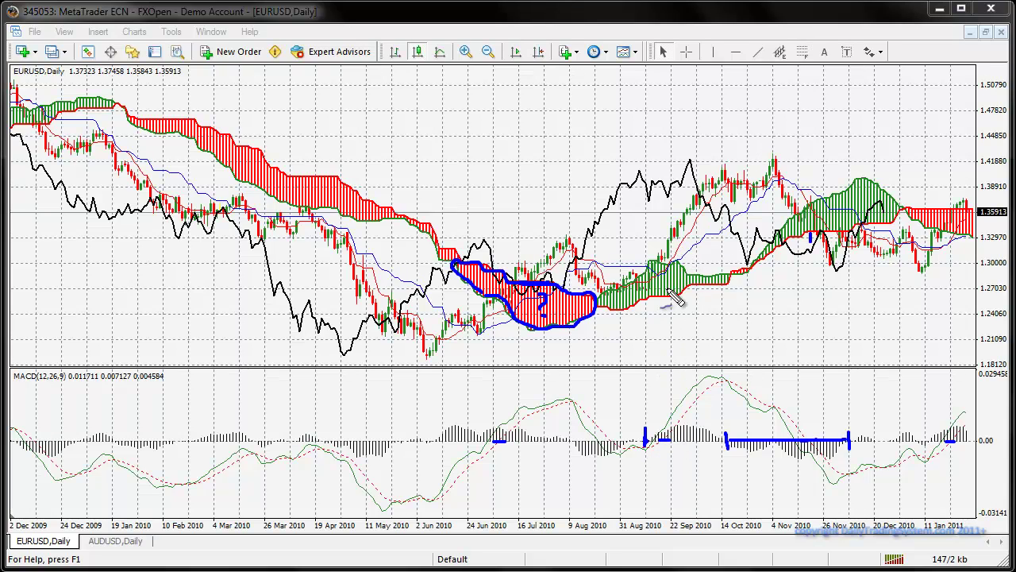
Mark the September 2010 MACD crossing and the matching price at the green cloud with blue strokes, and clear all pen annotations
left_click_drag(668, 439, 653, 441)
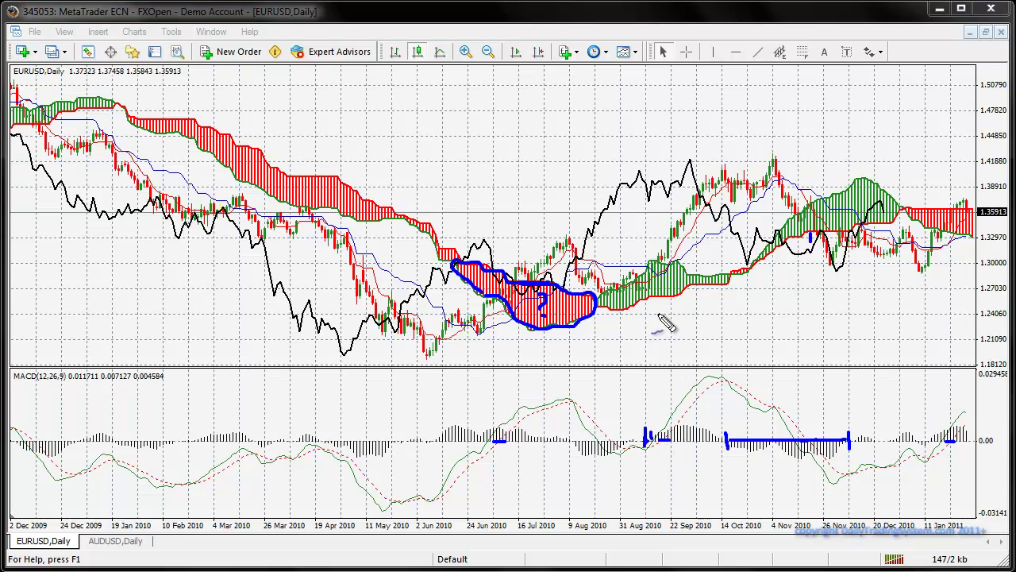
left_click_drag(649, 271, 653, 284)
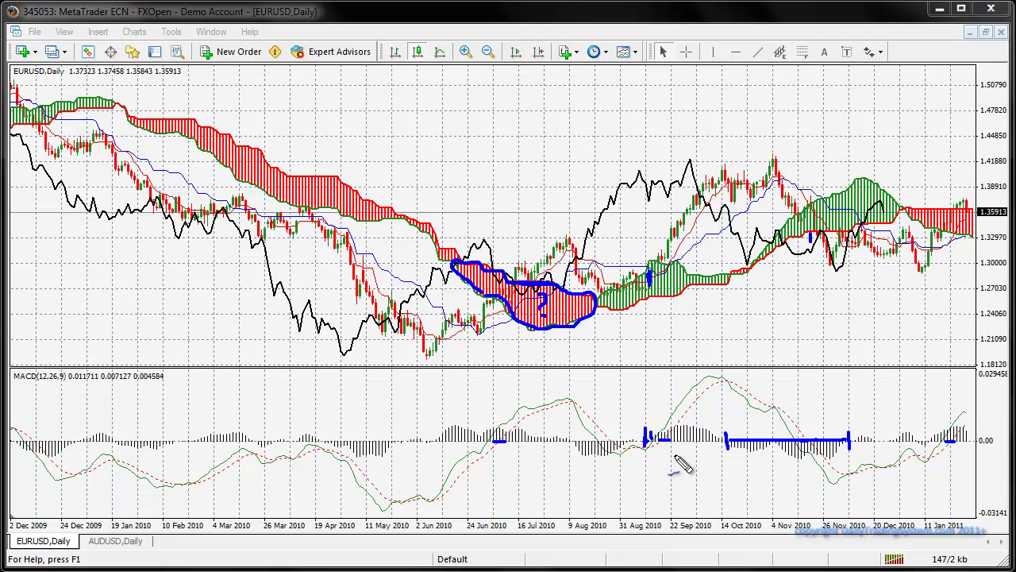
left_click_drag(658, 453, 674, 447)
key("Escape")
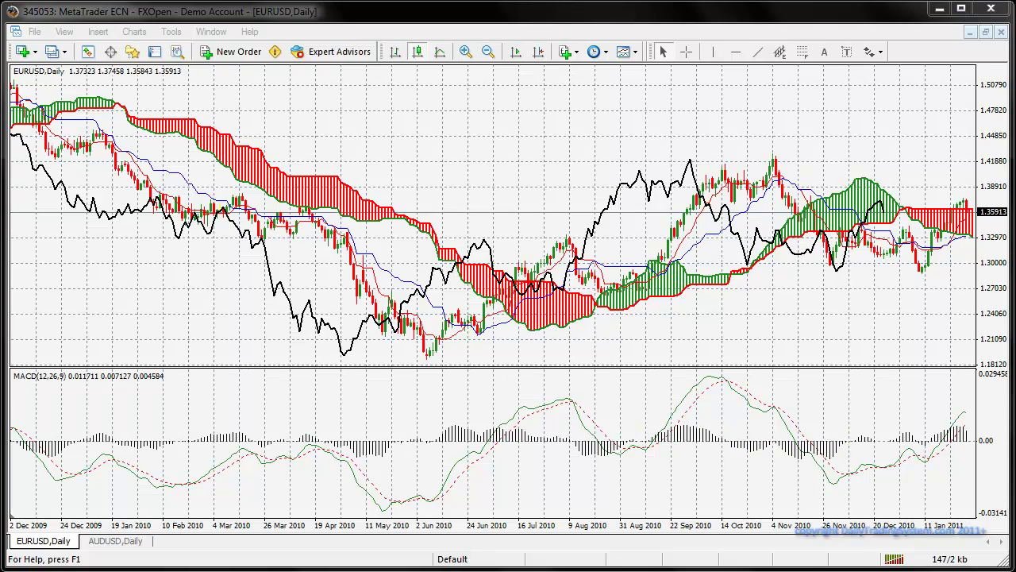
Place a vertical line at 2009.05.05 on the EURUSD daily chart to compare price, cloud and MACD on that date
scroll(262, 254, "up", 10)
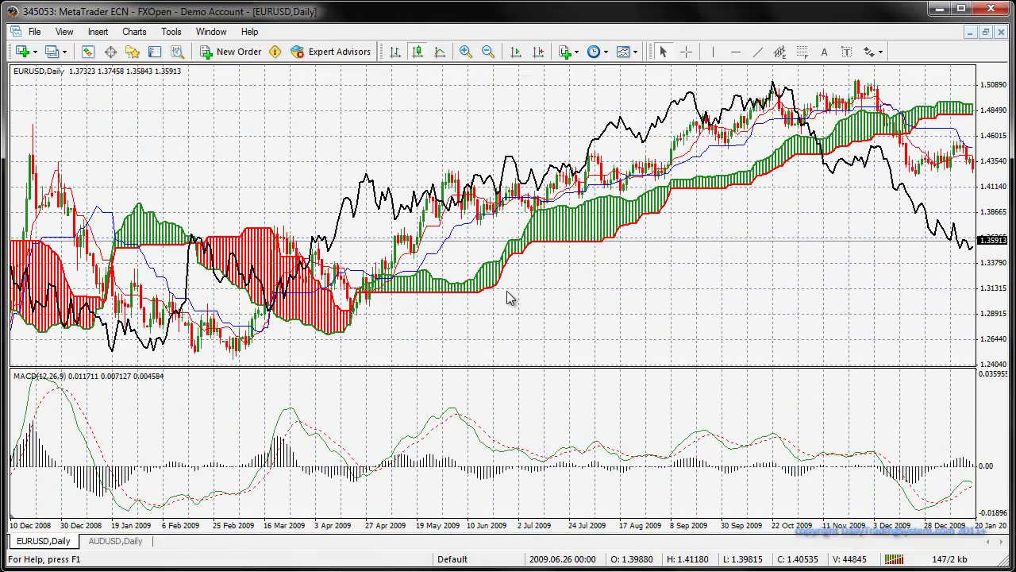
left_click(715, 52)
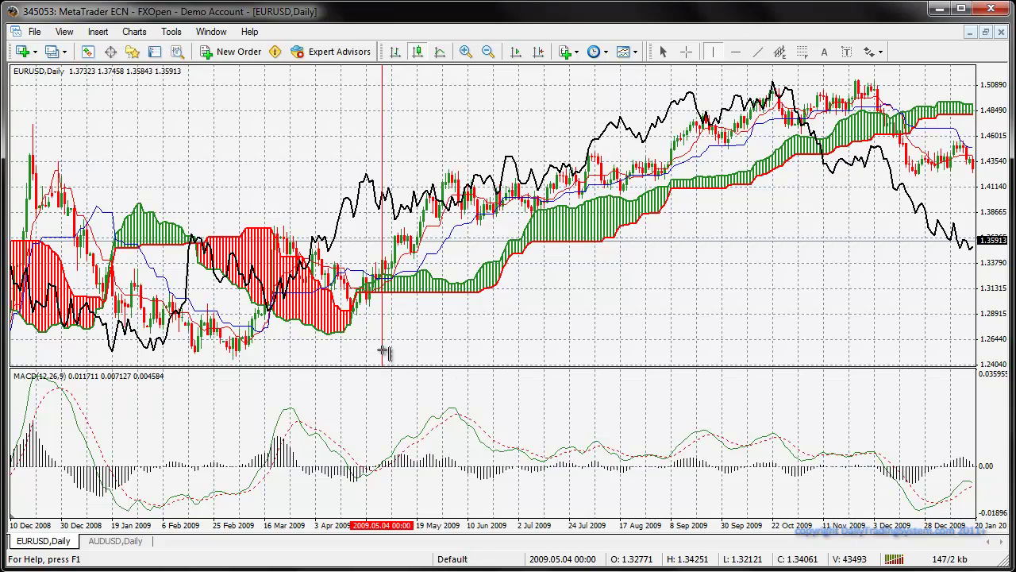
left_click_drag(378, 352, 388, 347)
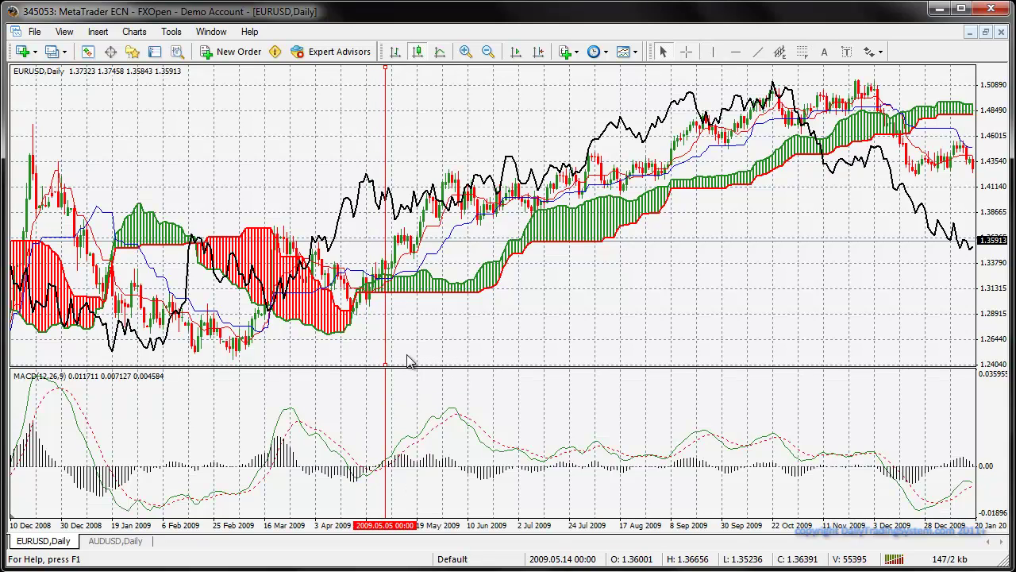
left_click_drag(492, 287, 507, 278)
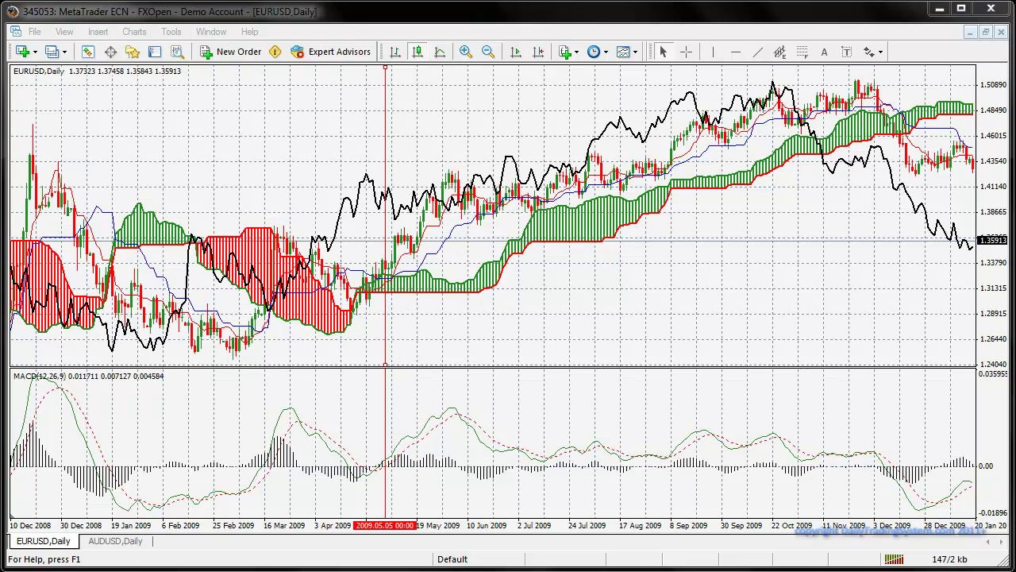
scroll(458, 324, "up", 5)
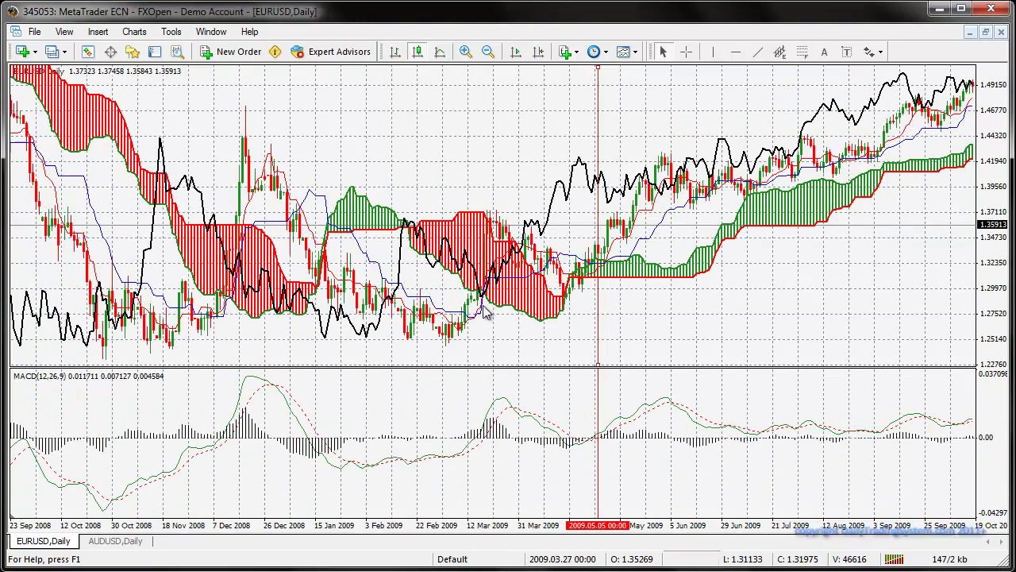
scroll(416, 311, "up", 1)
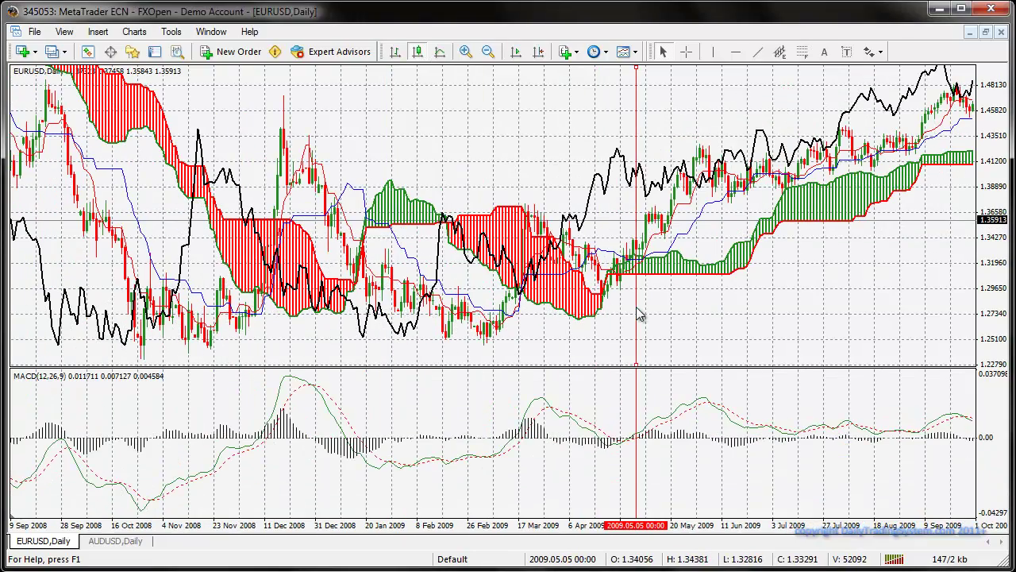
mouse_move(627, 272)
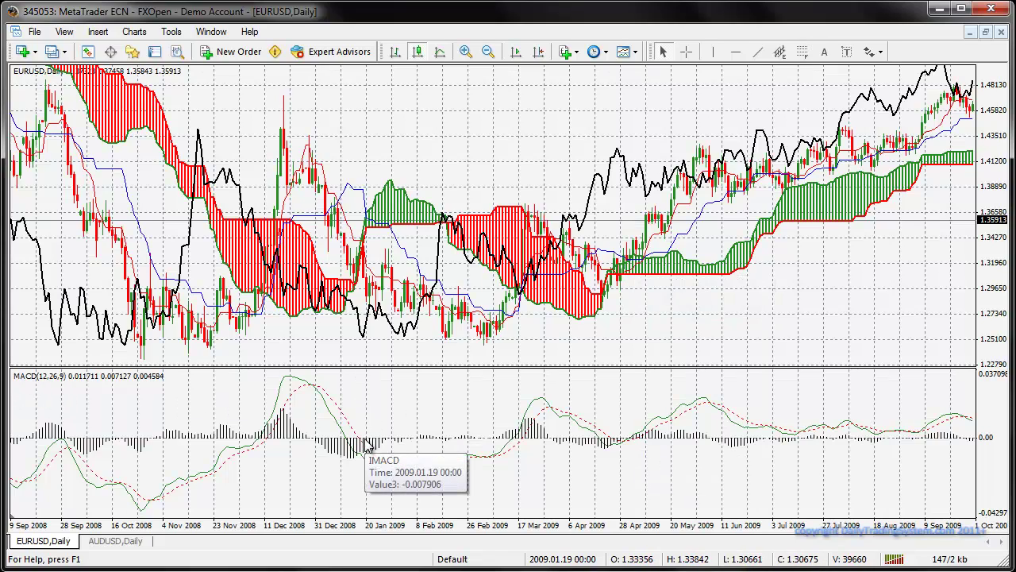
Use the crosshair to compare the MACD zero-line crossings of December 2008 and January 2009 with price and the Ichimoku cloud
left_click(689, 52)
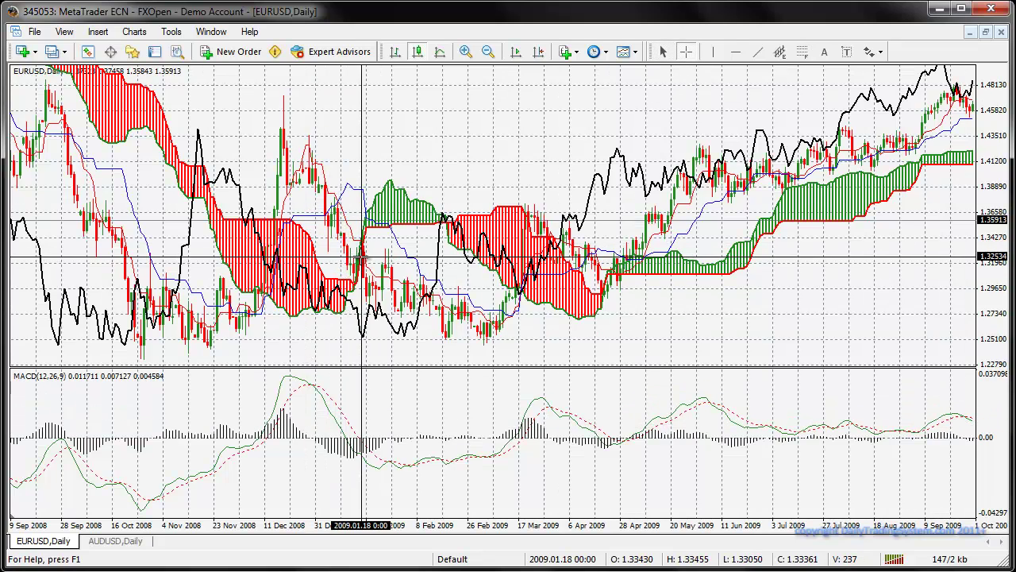
mouse_move(359, 261)
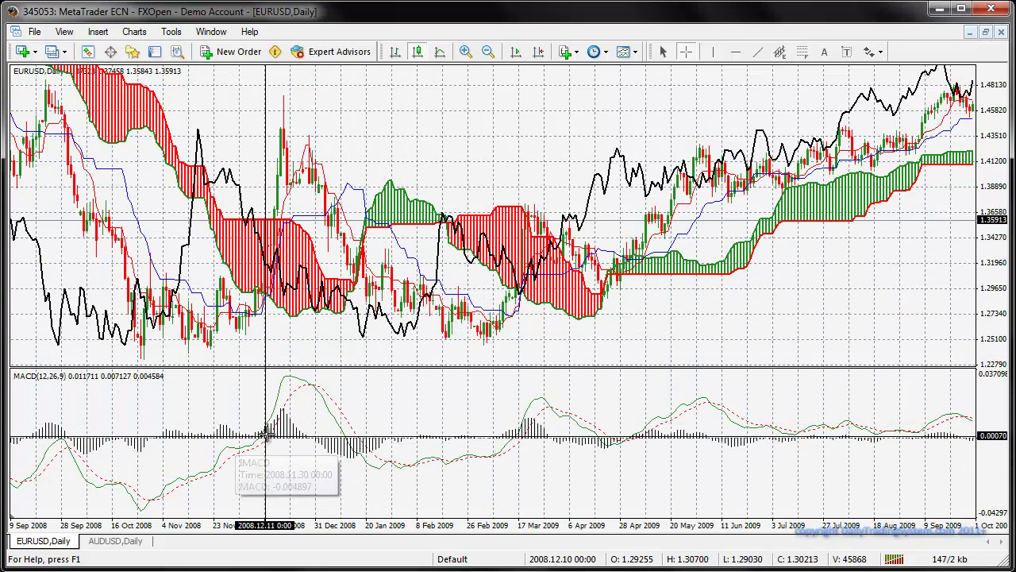
mouse_move(268, 441)
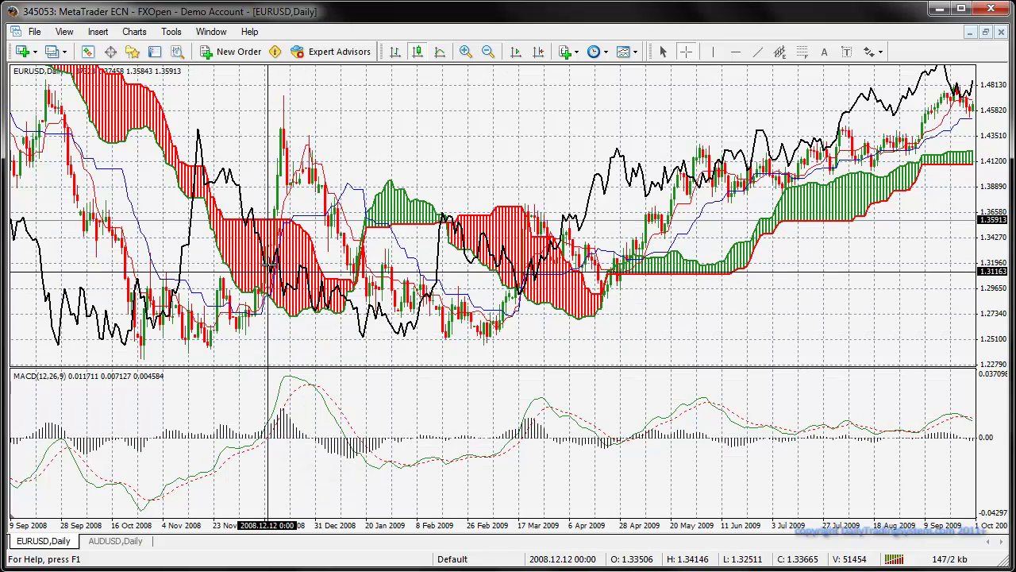
mouse_move(275, 220)
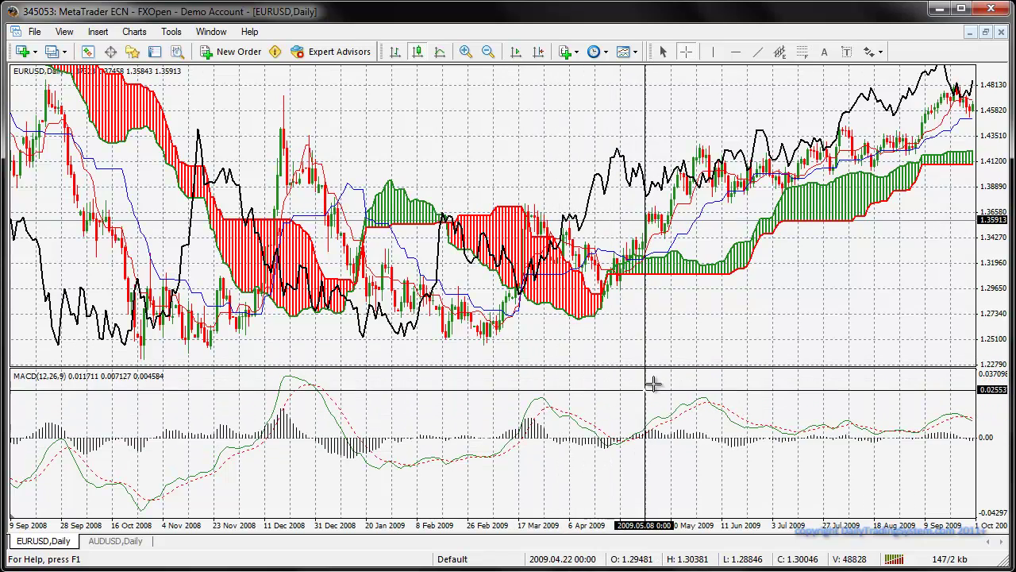
Return to the most recent EURUSD bars and inspect the November 2010 MACD zero-line crossing
scroll(671, 310, "down", 3)
left_click_drag(671, 310, 230, 295)
left_click_drag(572, 288, 225, 282)
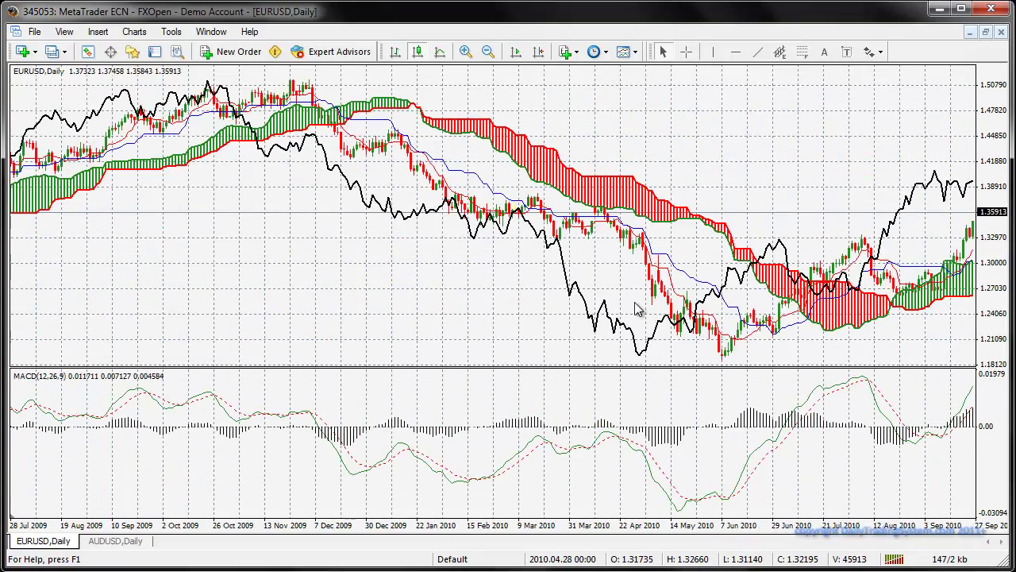
left_click_drag(635, 309, 284, 291)
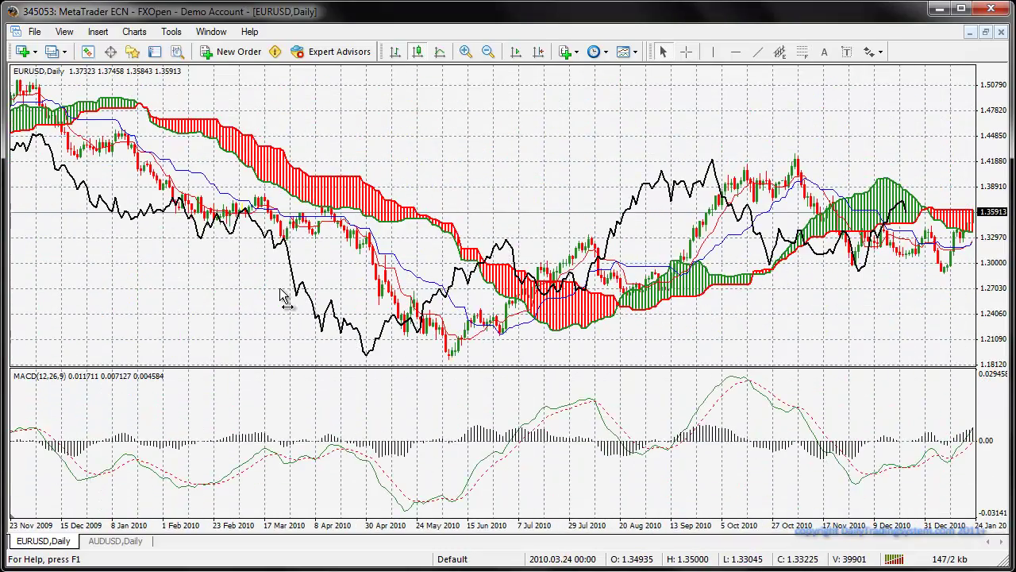
left_click_drag(578, 302, 506, 311)
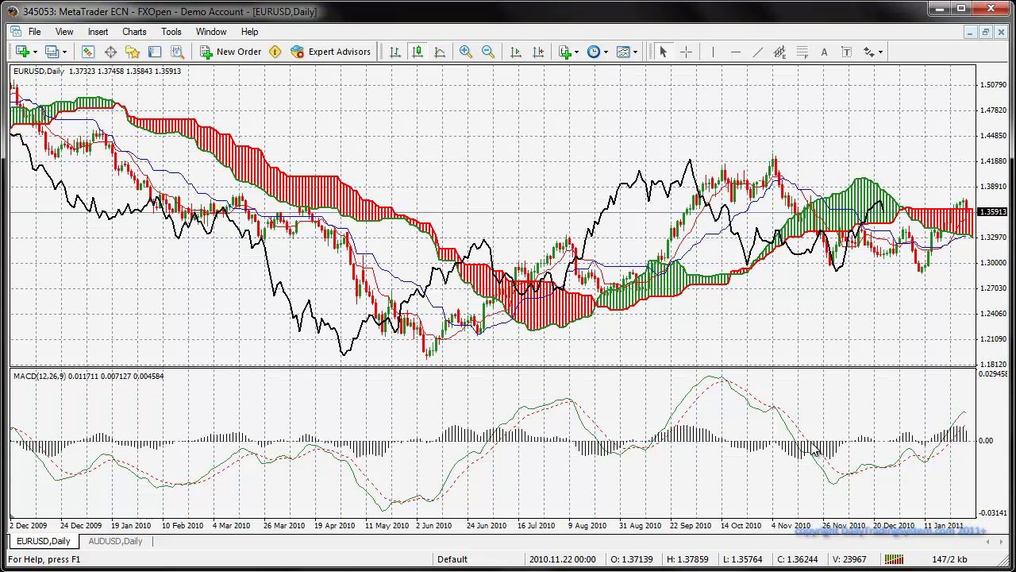
mouse_move(814, 451)
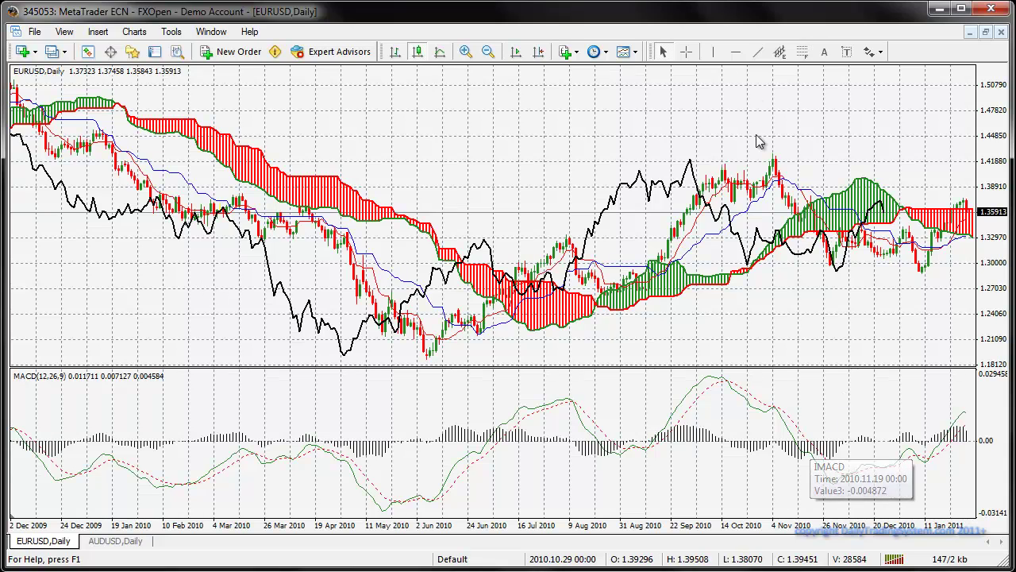
left_click(686, 52)
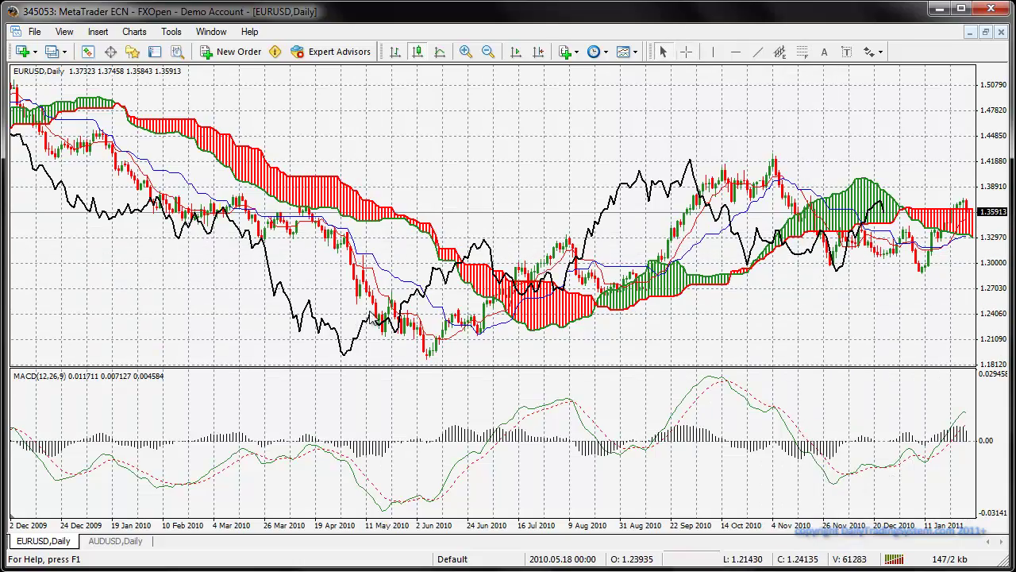
Use the crosshair to compare the April 2003 MACD zero-line crossing with the cloud and measure the price rise to June 2003
scroll(272, 302, "up", 15)
scroll(252, 277, "up", 20)
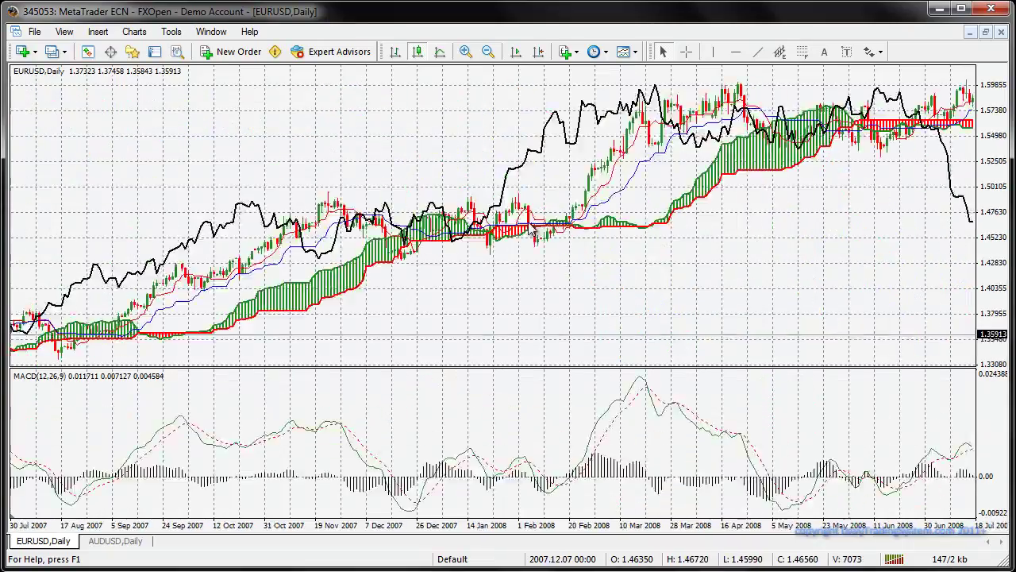
scroll(487, 199, "up", 20)
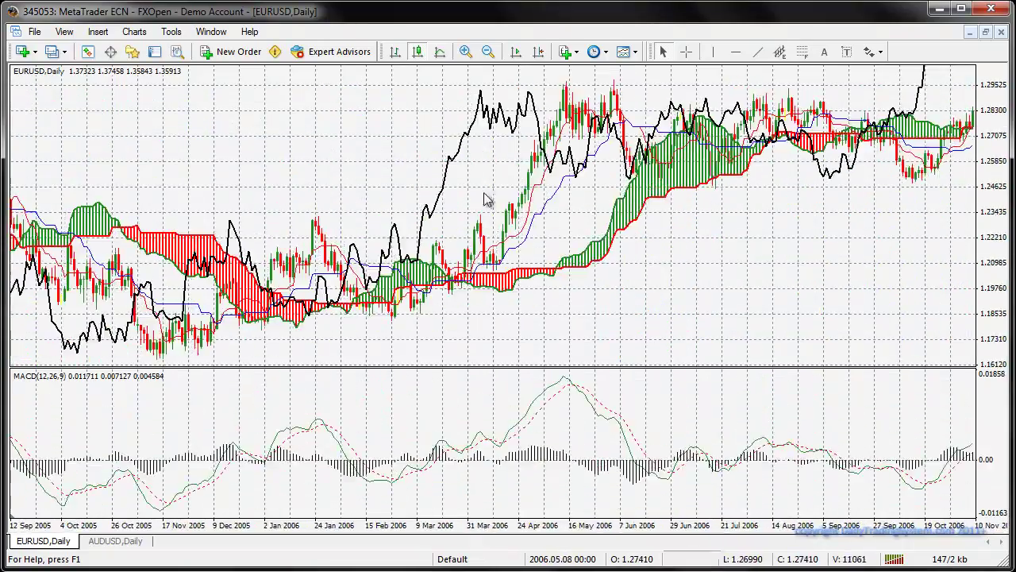
scroll(459, 218, "up", 12)
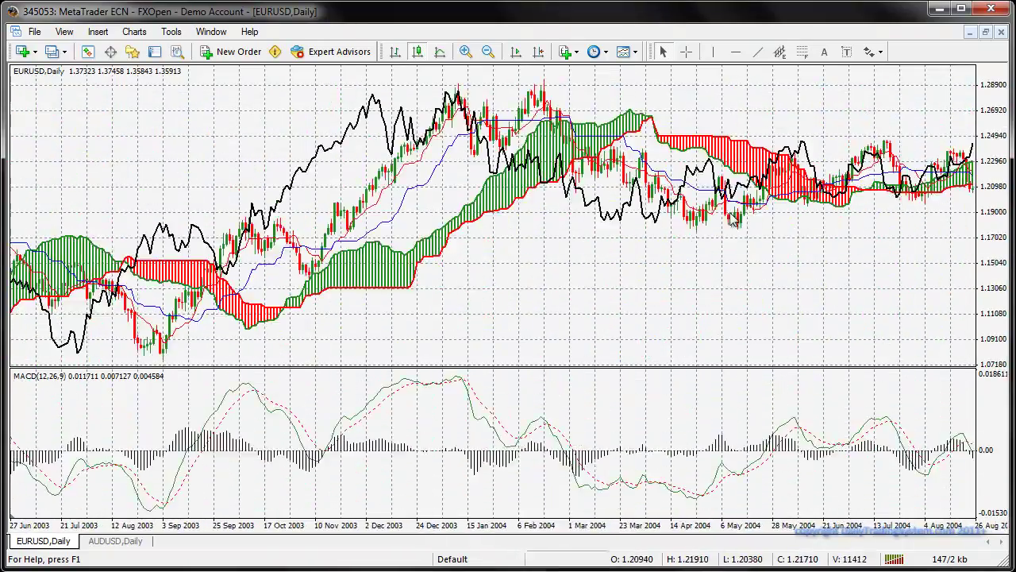
left_click_drag(509, 201, 543, 196)
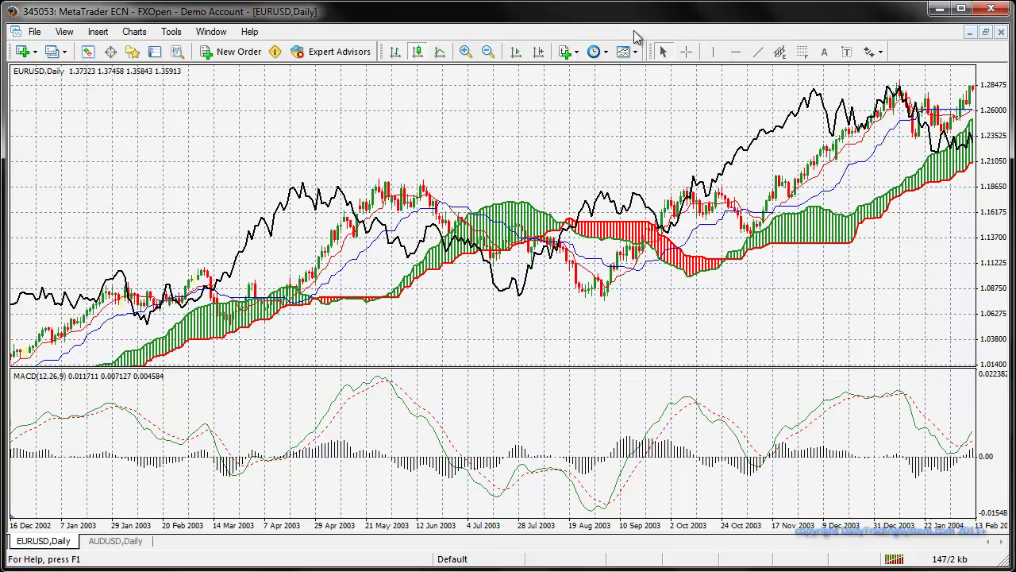
left_click(686, 53)
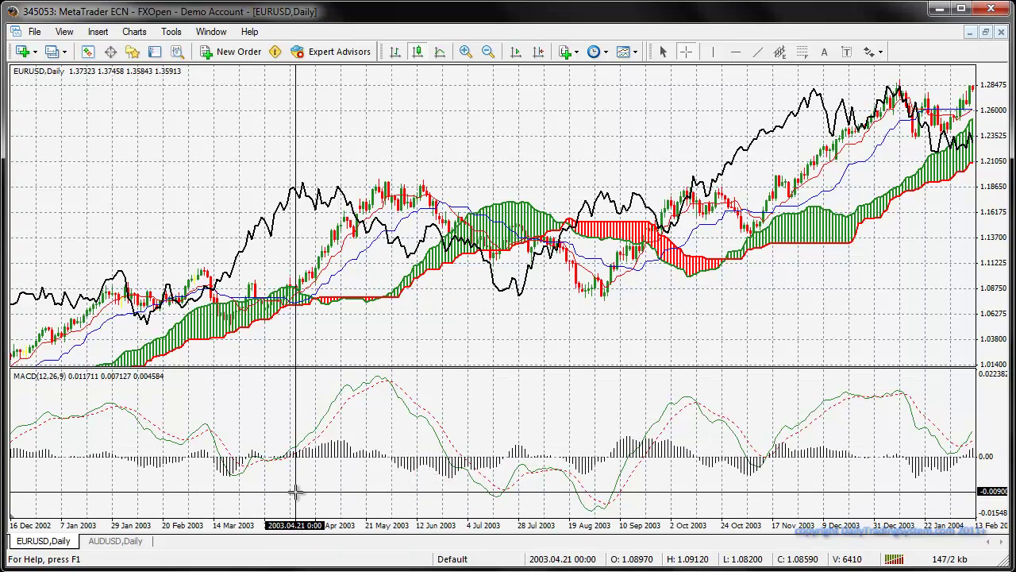
mouse_move(284, 459)
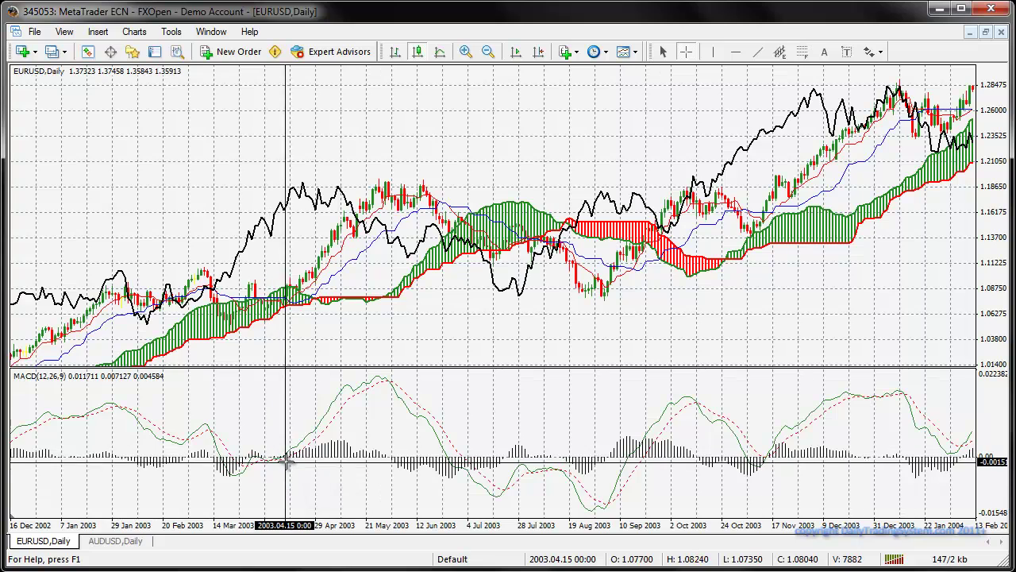
mouse_move(293, 298)
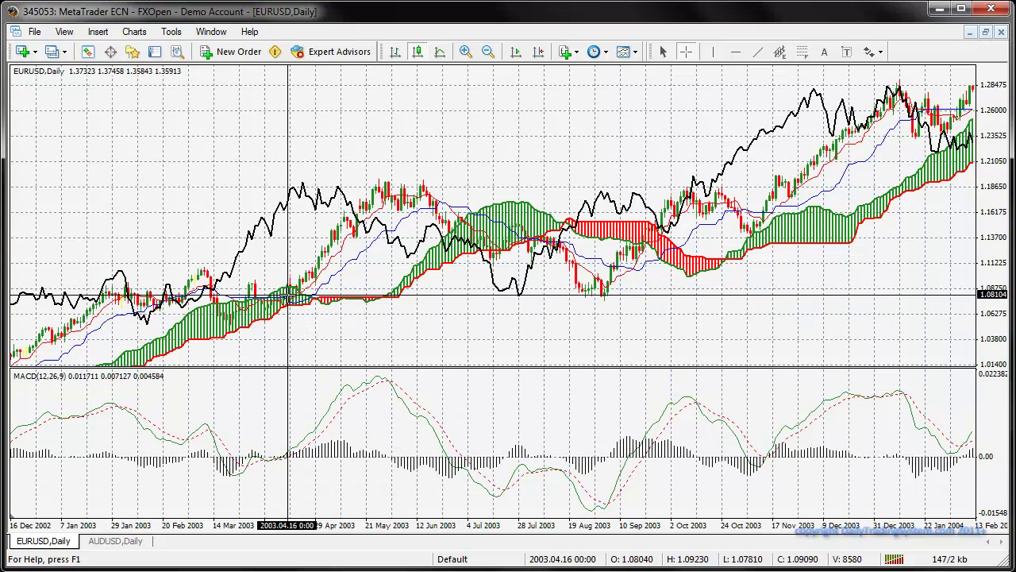
left_click_drag(297, 287, 360, 219)
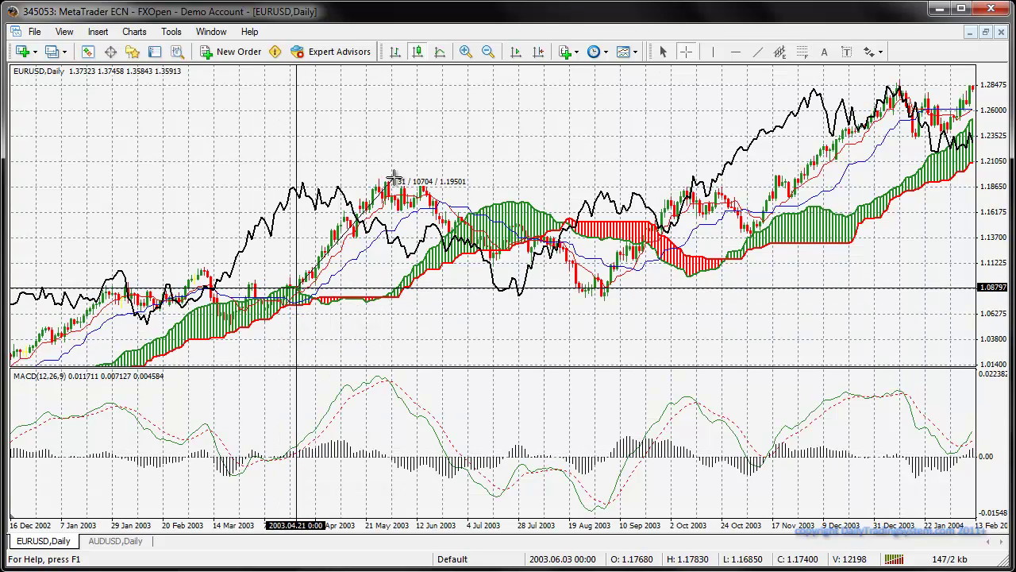
left_click_drag(394, 177, 392, 181)
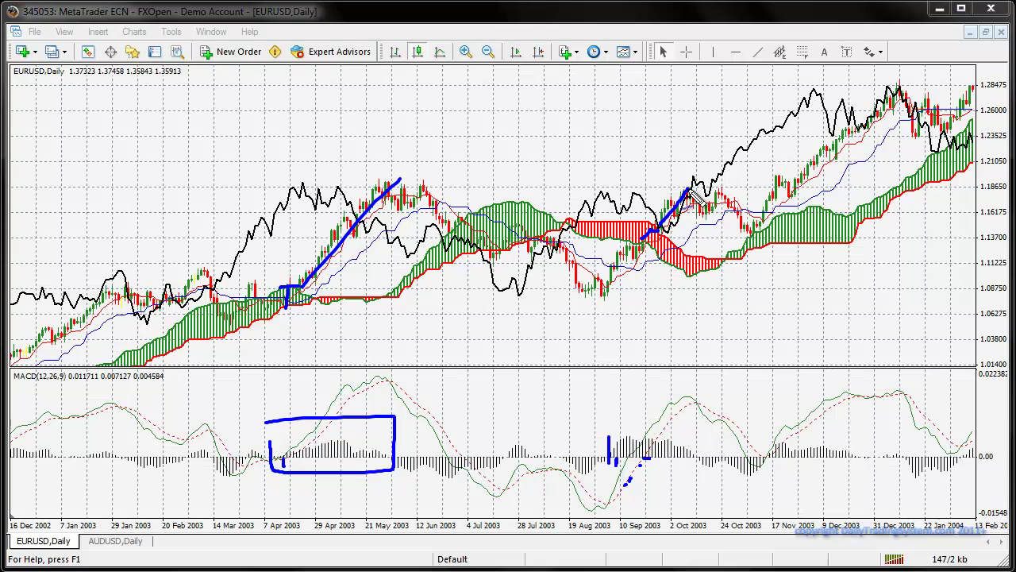
Draw blue pen boxes around the April to June 2003 and September to October 2003 price rises
left_click_drag(278, 283, 358, 284)
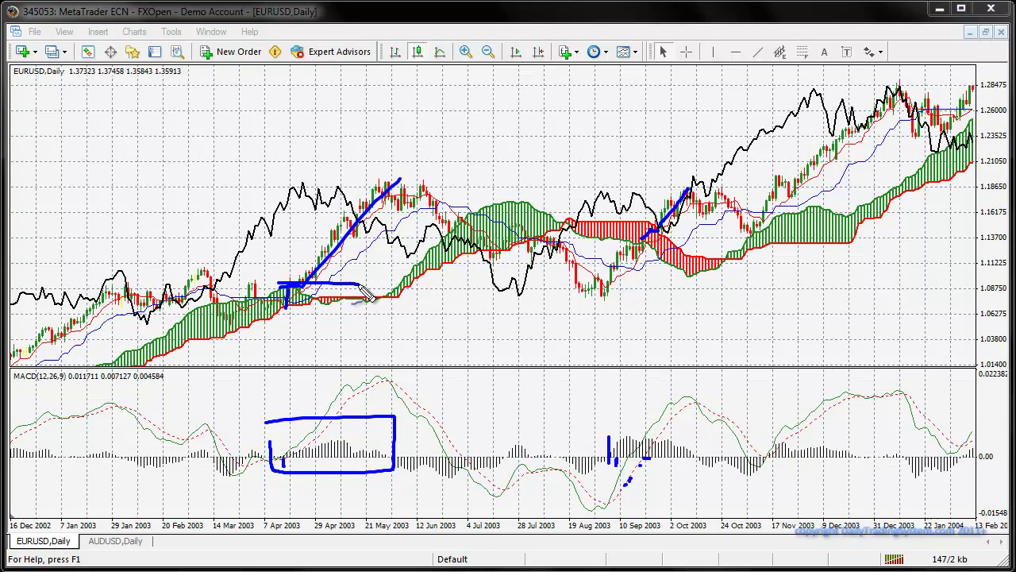
mouse_move(320, 176)
left_mouse_down()
mouse_move(451, 179)
mouse_move(443, 287)
mouse_move(267, 194)
mouse_move(361, 177)
left_mouse_up()
mouse_move(638, 236)
left_mouse_down()
mouse_move(717, 239)
mouse_move(650, 189)
mouse_move(646, 235)
left_mouse_up()
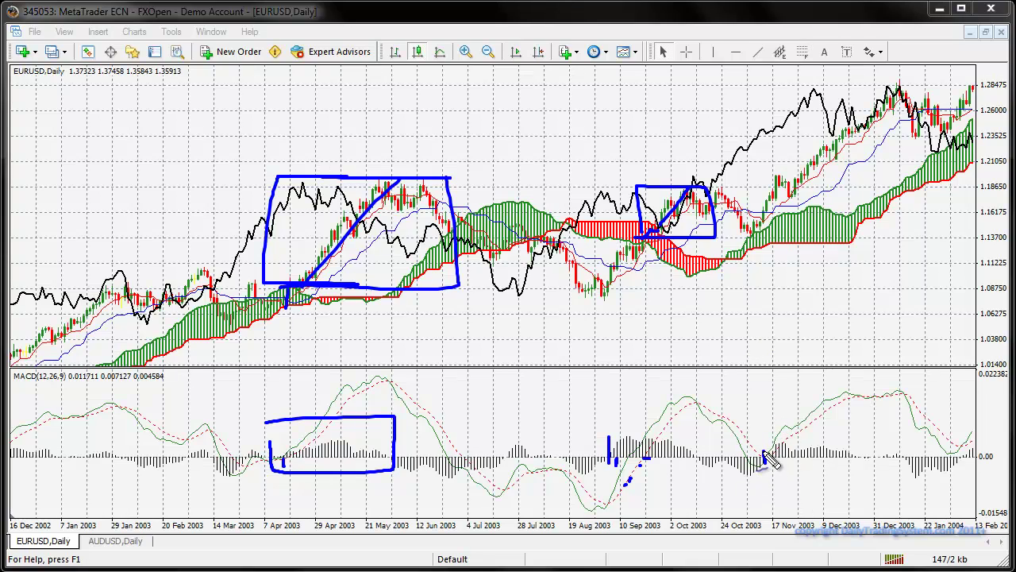
Mark the November 2003 MACD zero-line crossing and its price rally in blue, with horizontal lines at the rally's starting and ending levels
left_click_drag(763, 451, 764, 464)
left_click_drag(765, 458, 848, 458)
mouse_move(755, 233)
left_mouse_down()
mouse_move(899, 94)
mouse_move(802, 104)
mouse_move(763, 160)
mouse_move(949, 242)
mouse_move(913, 96)
mouse_move(844, 110)
left_mouse_up()
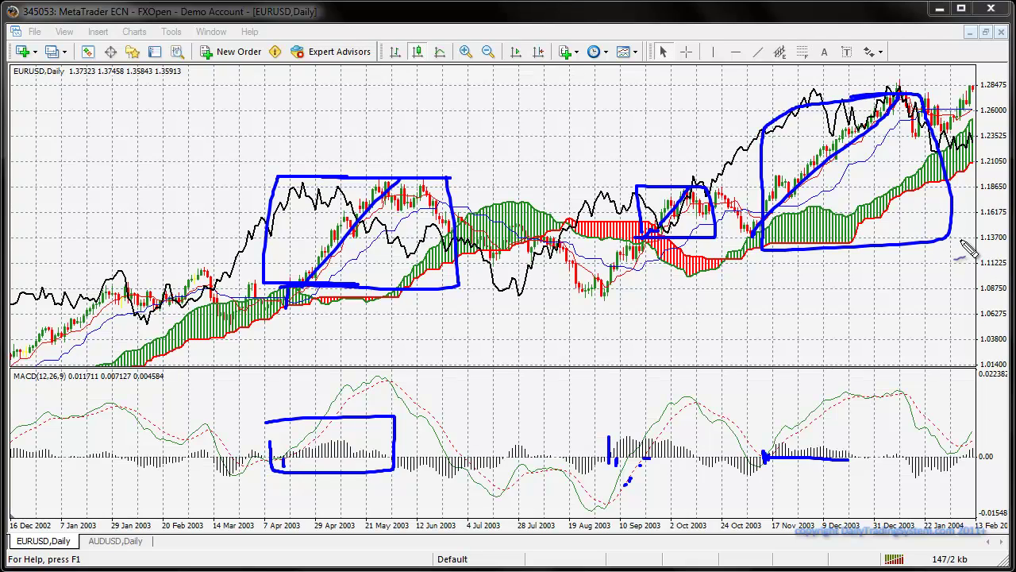
left_click_drag(951, 236, 983, 235)
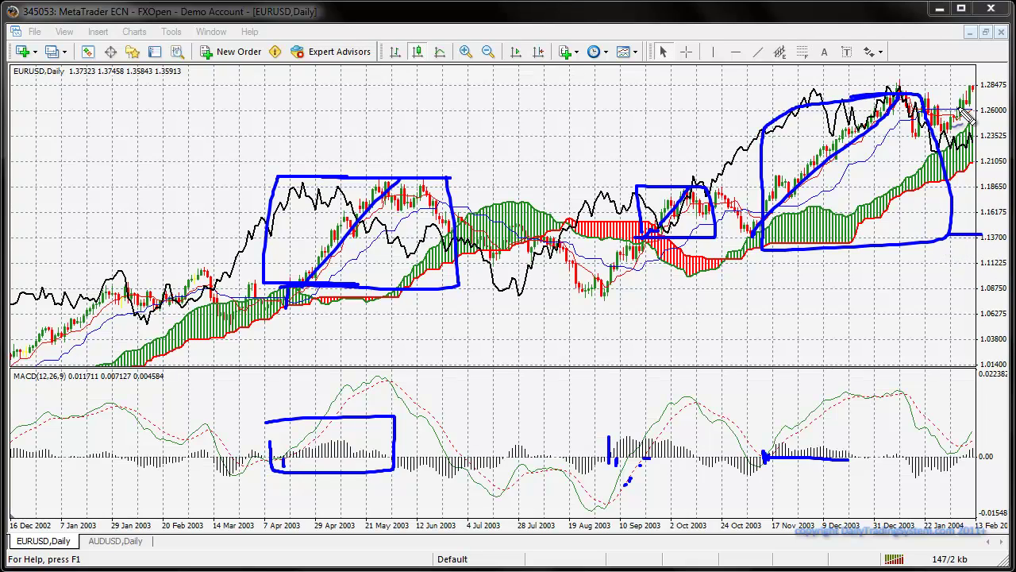
left_click_drag(738, 232, 984, 231)
left_click_drag(905, 92, 968, 93)
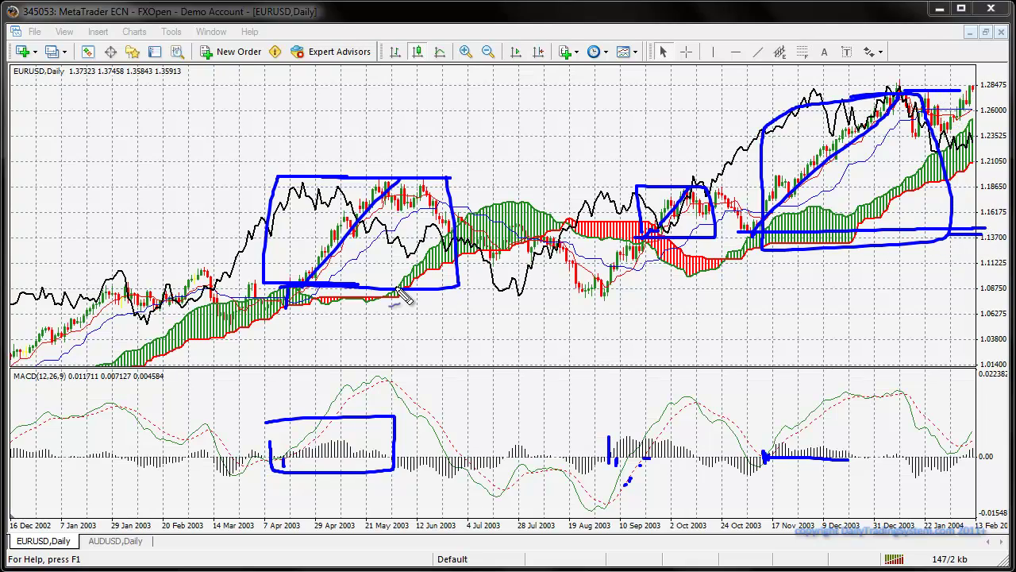
Mark the April 2003 rally's starting level, peak level and date with blue strokes, and clear all pen annotations
left_click_drag(318, 288, 1000, 290)
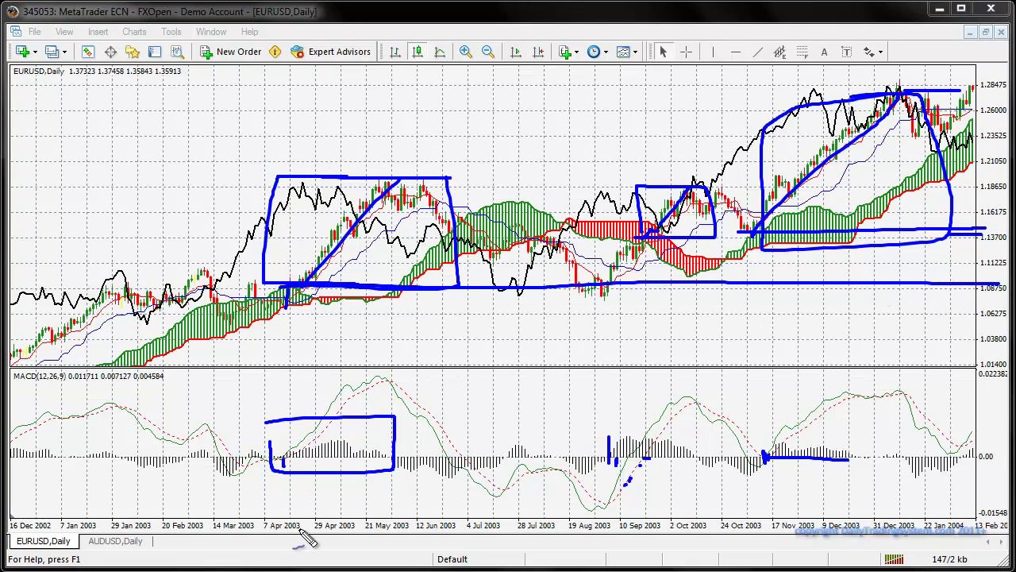
left_click_drag(314, 538, 315, 515)
left_click_drag(254, 505, 321, 530)
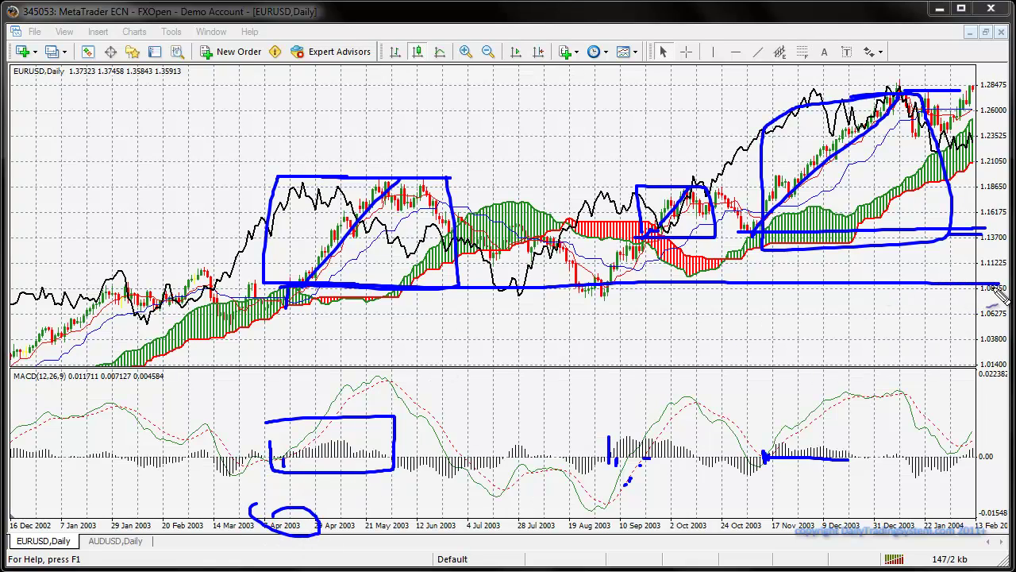
left_click_drag(397, 181, 975, 178)
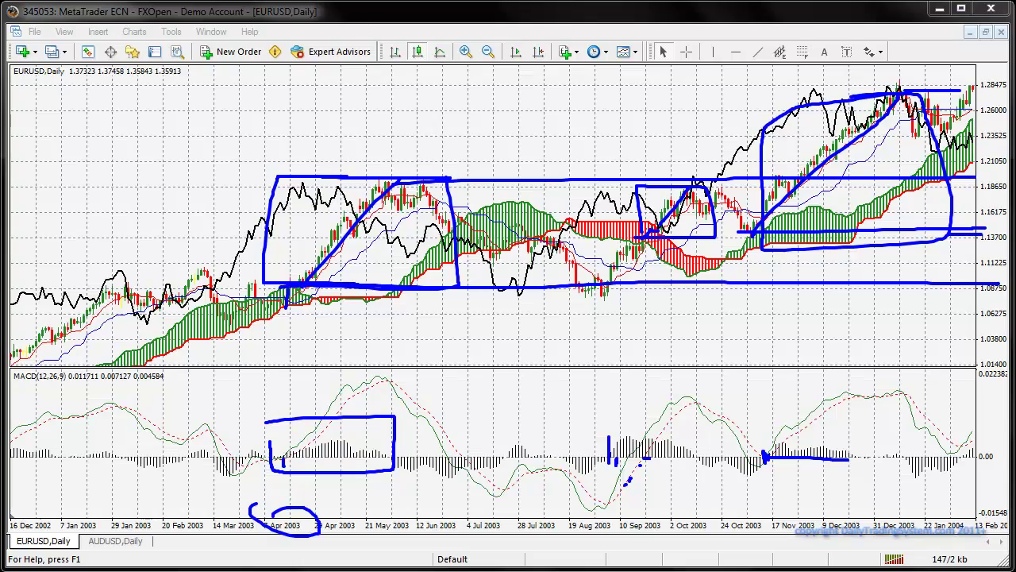
key("Escape")
Mark the MACD crossings between mid-May and late June 2006 with short blue strokes in the indicator window
scroll(373, 182, "up", 5)
scroll(555, 210, "down", 8)
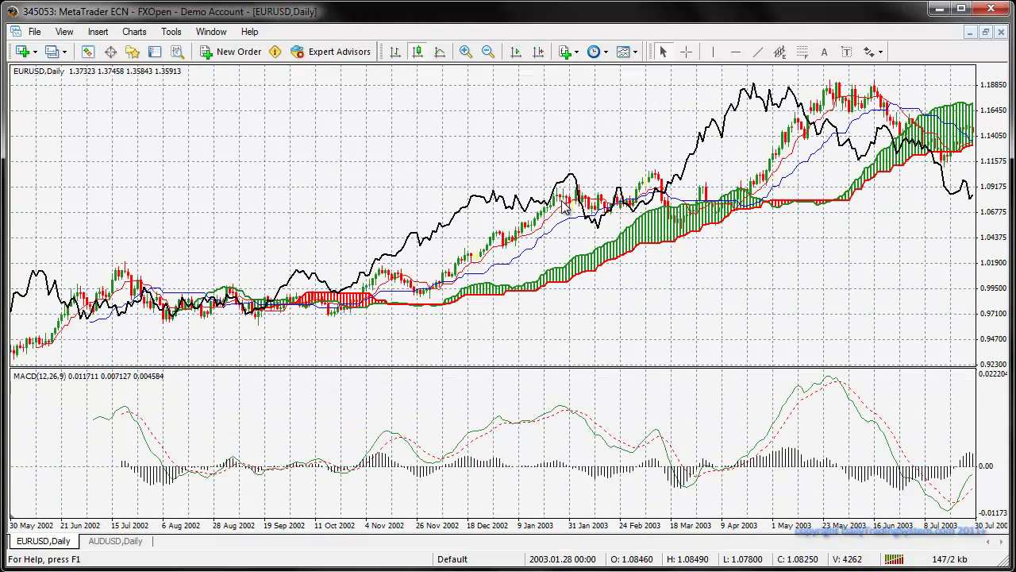
scroll(783, 237, "down", 20)
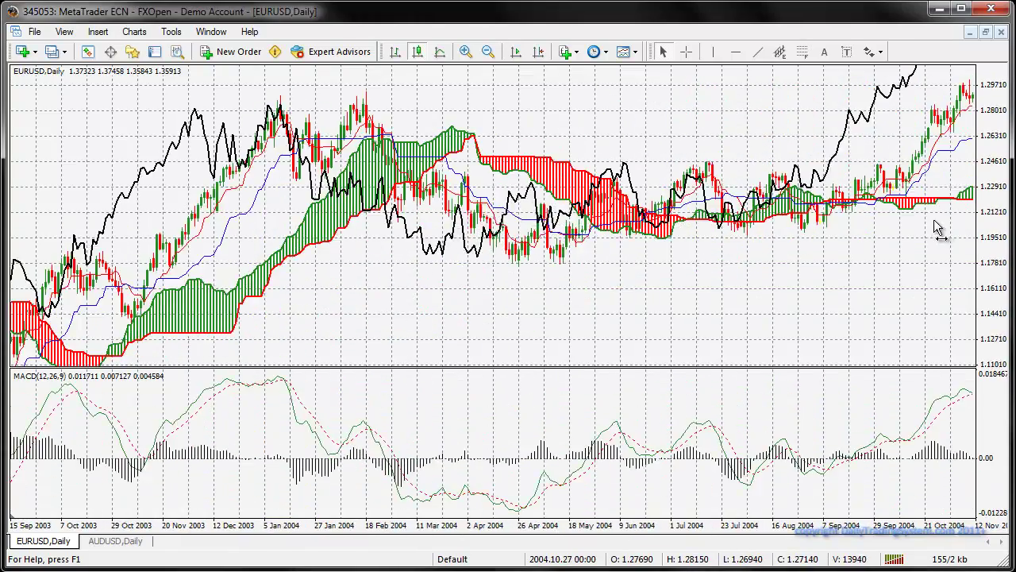
scroll(516, 210, "down", 10)
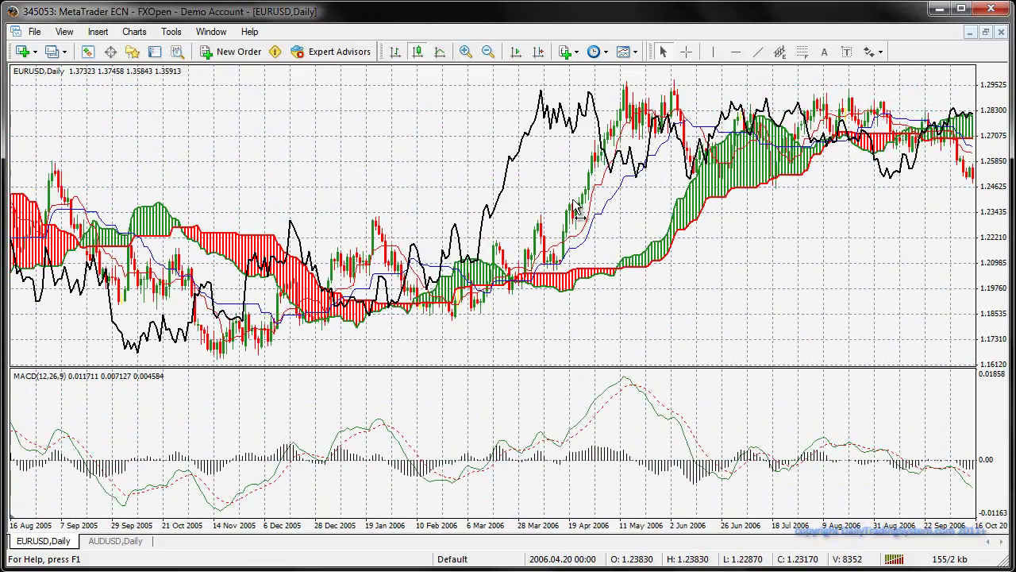
scroll(579, 208, "down", 10)
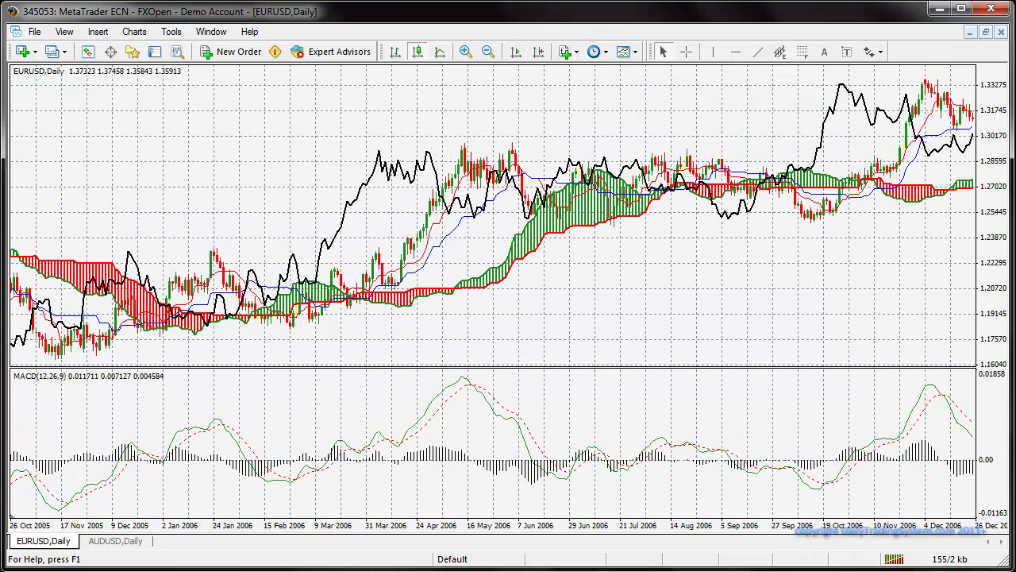
key("ctrl+2")
mouse_move(467, 467)
left_mouse_down()
mouse_move(478, 464)
mouse_move(474, 484)
left_mouse_up()
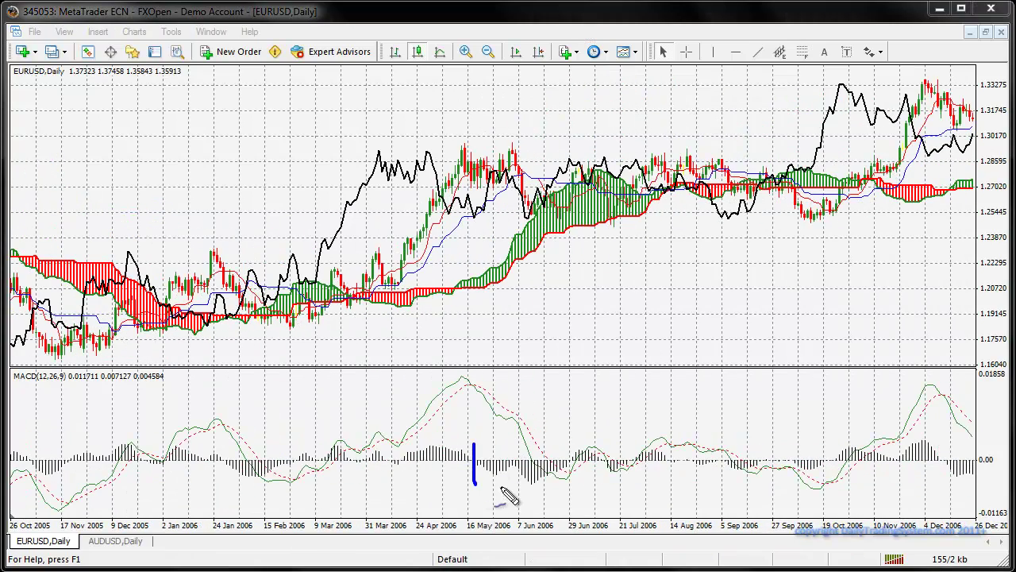
left_click_drag(569, 433, 572, 480)
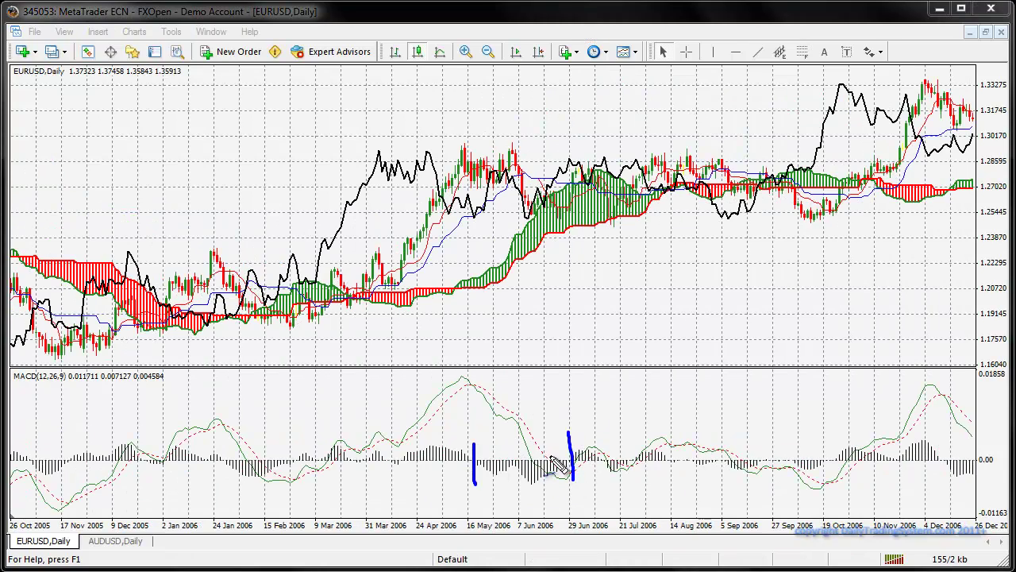
left_click_drag(549, 446, 551, 457)
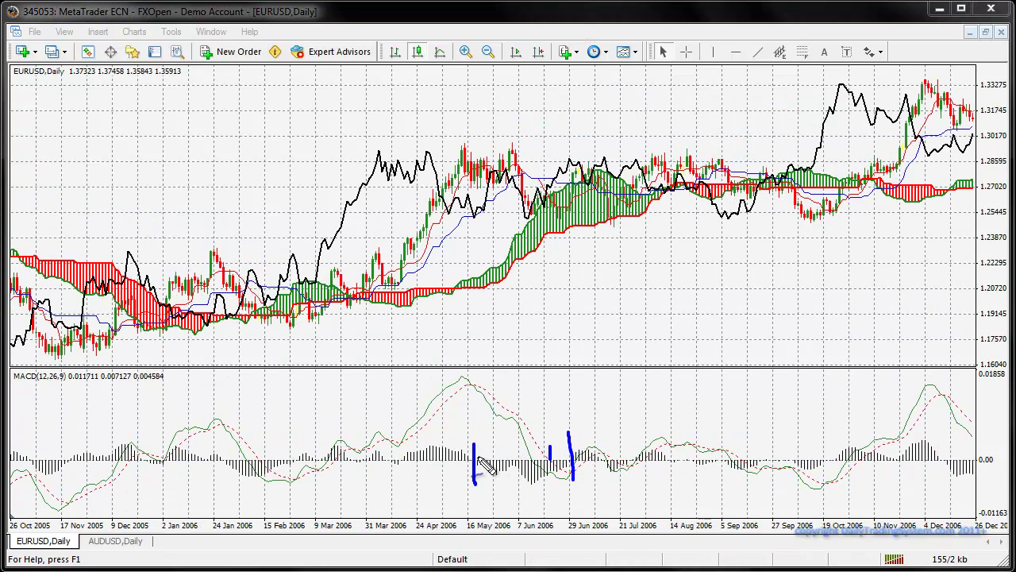
left_click_drag(572, 449, 561, 454)
left_click_drag(810, 262, 503, 258)
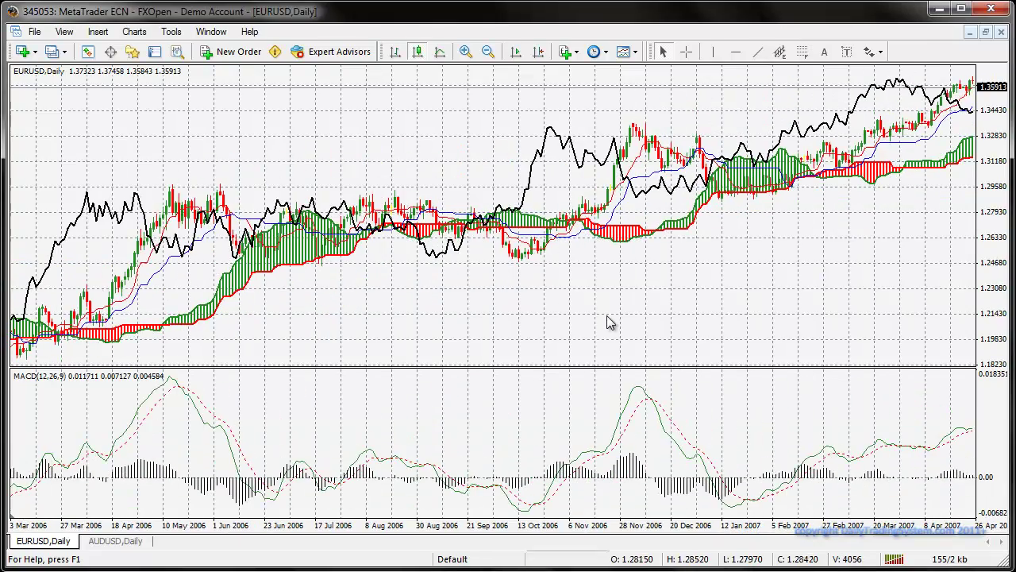
left_click_drag(611, 319, 537, 312)
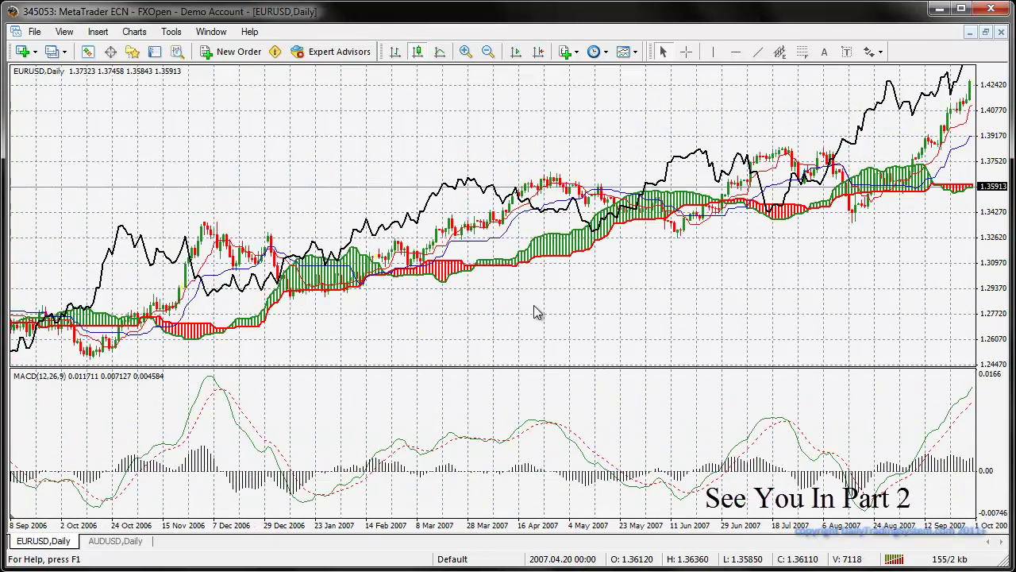